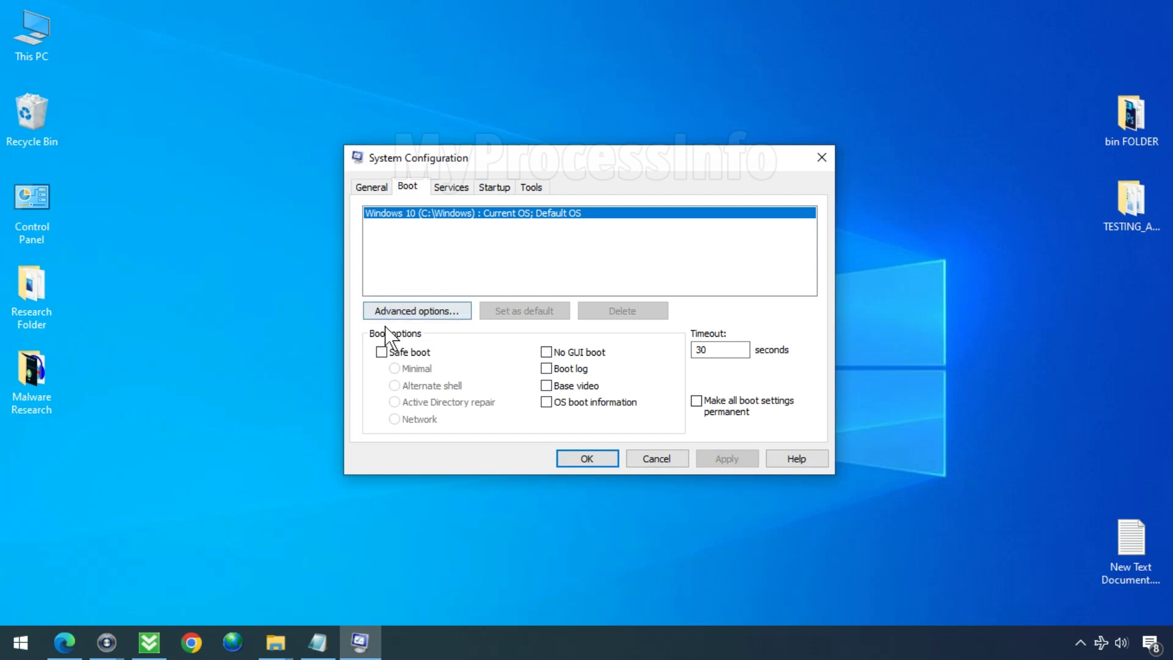
Enable Safe boot with the Minimal option in System Configuration and restart the computer
left_click(382, 352)
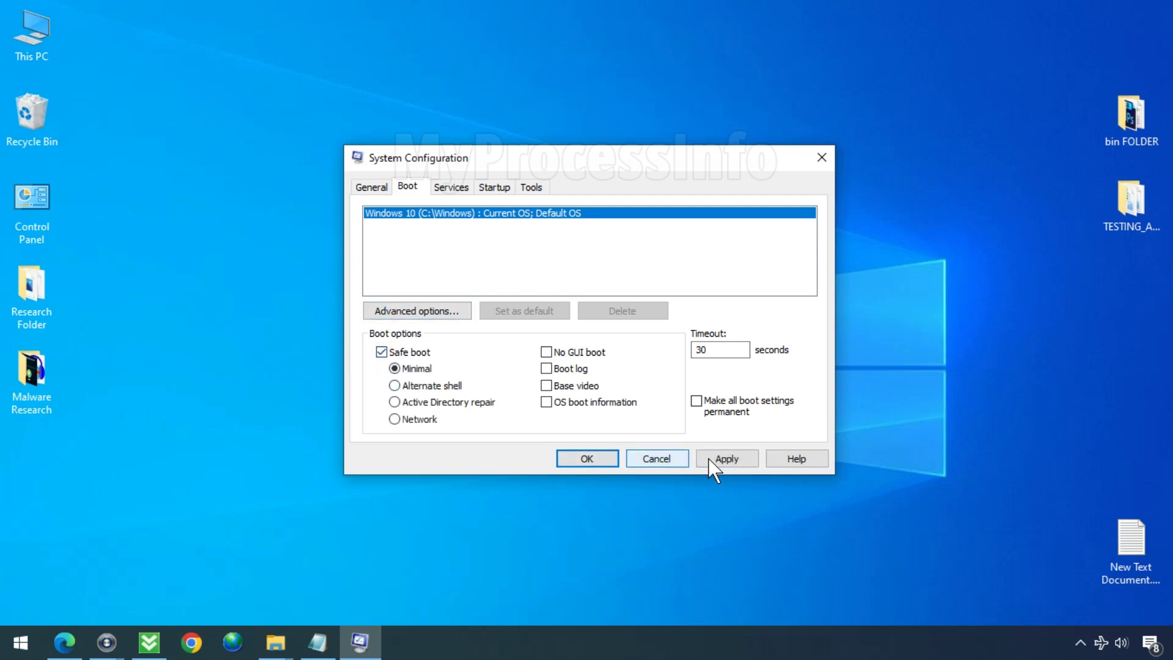
left_click(726, 458)
left_click(594, 455)
left_click(531, 353)
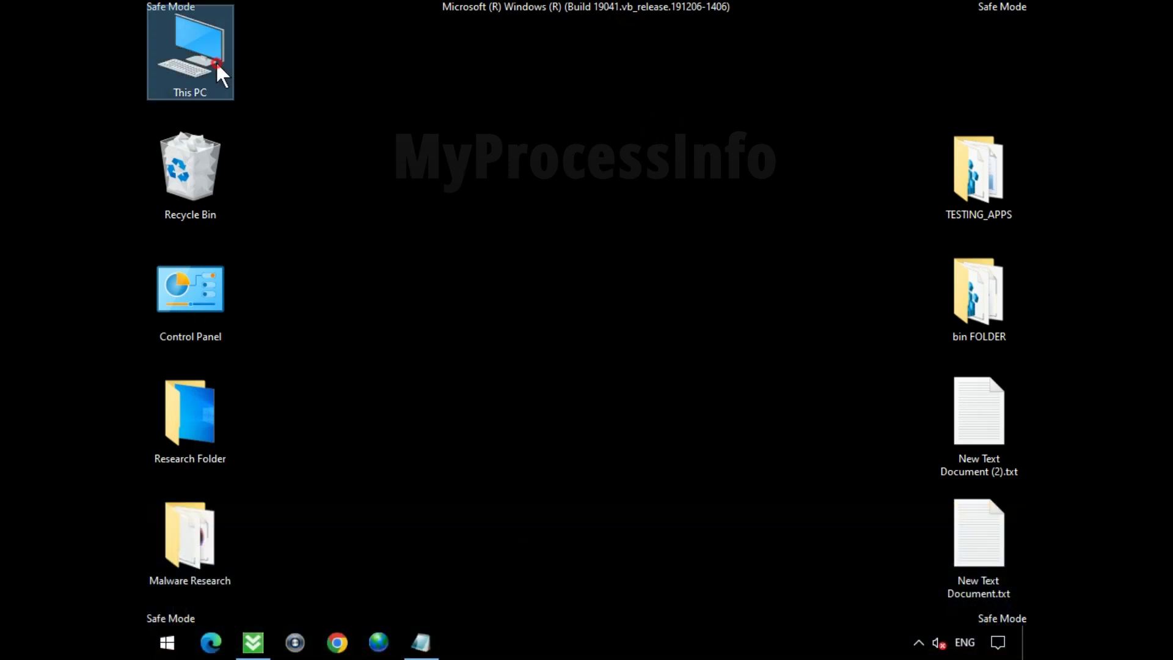
Open This PC in a maximized window and go to the 123 profile folder under Users on Local Disk (C:)
double_click(172, 33)
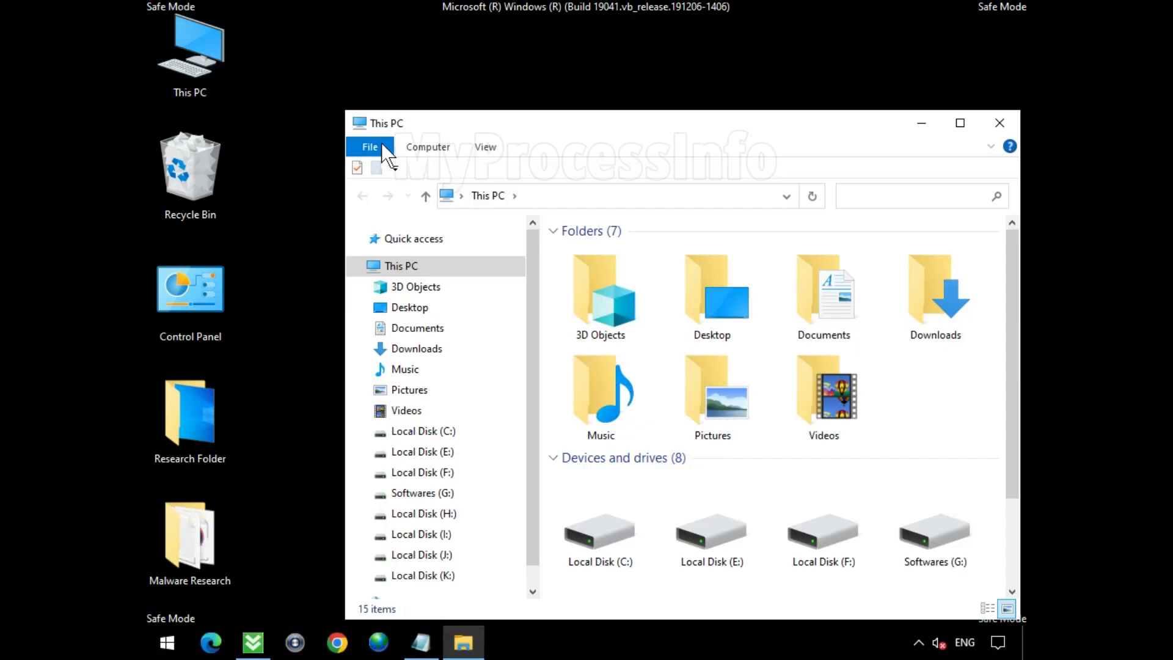
double_click(670, 138)
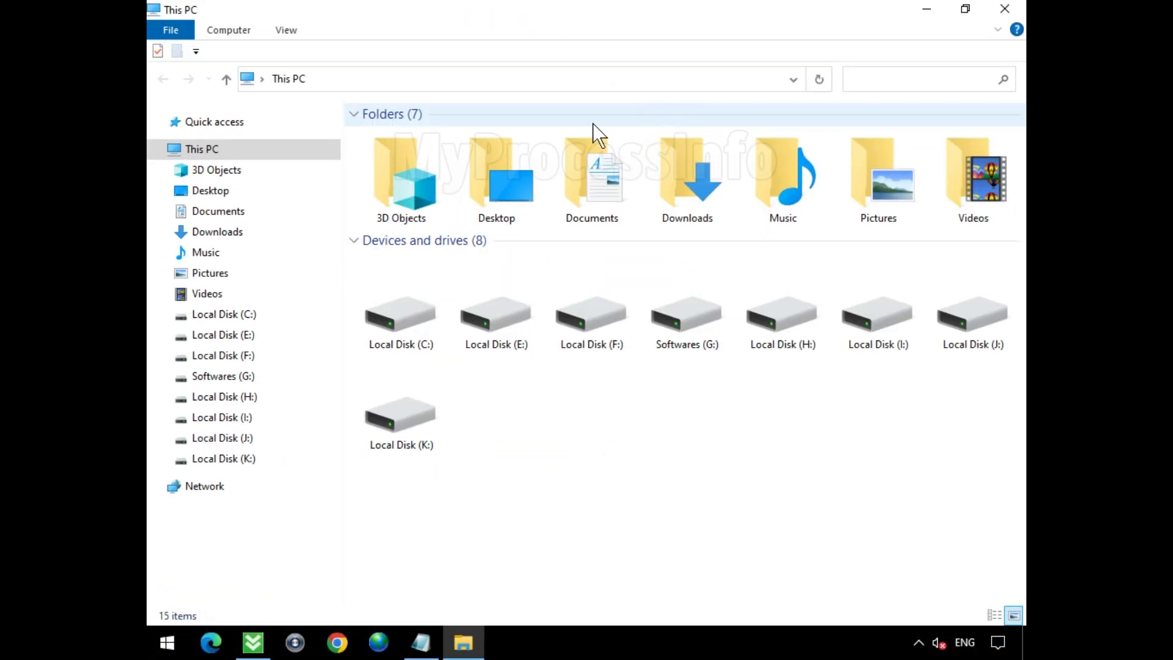
left_click(404, 301)
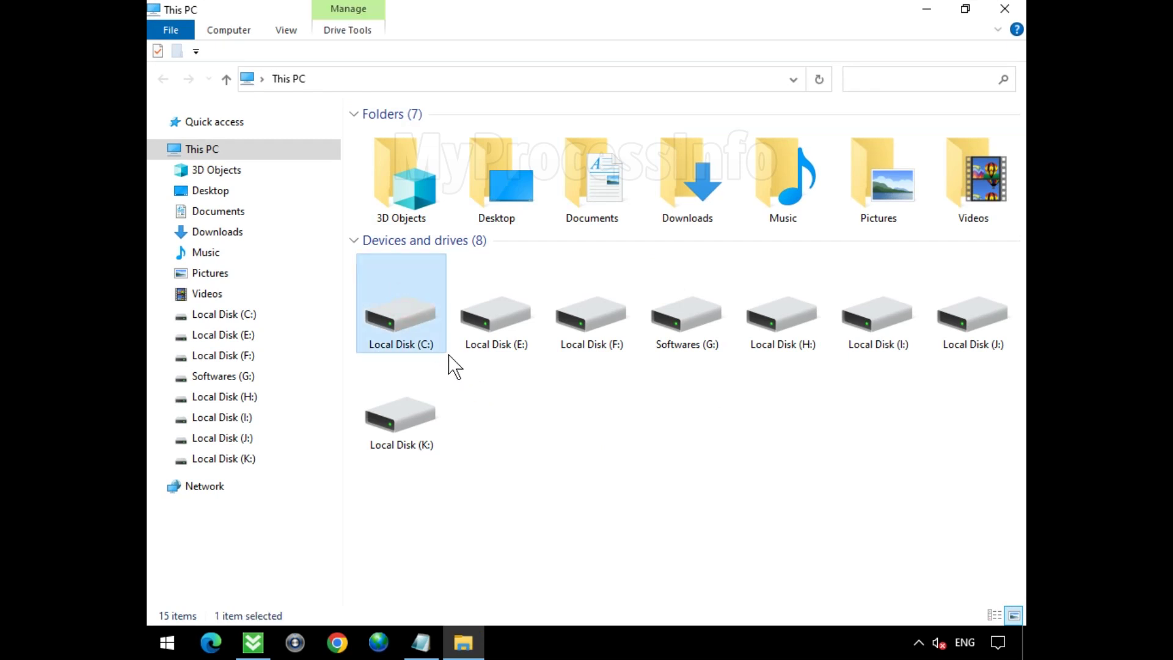
double_click(441, 335)
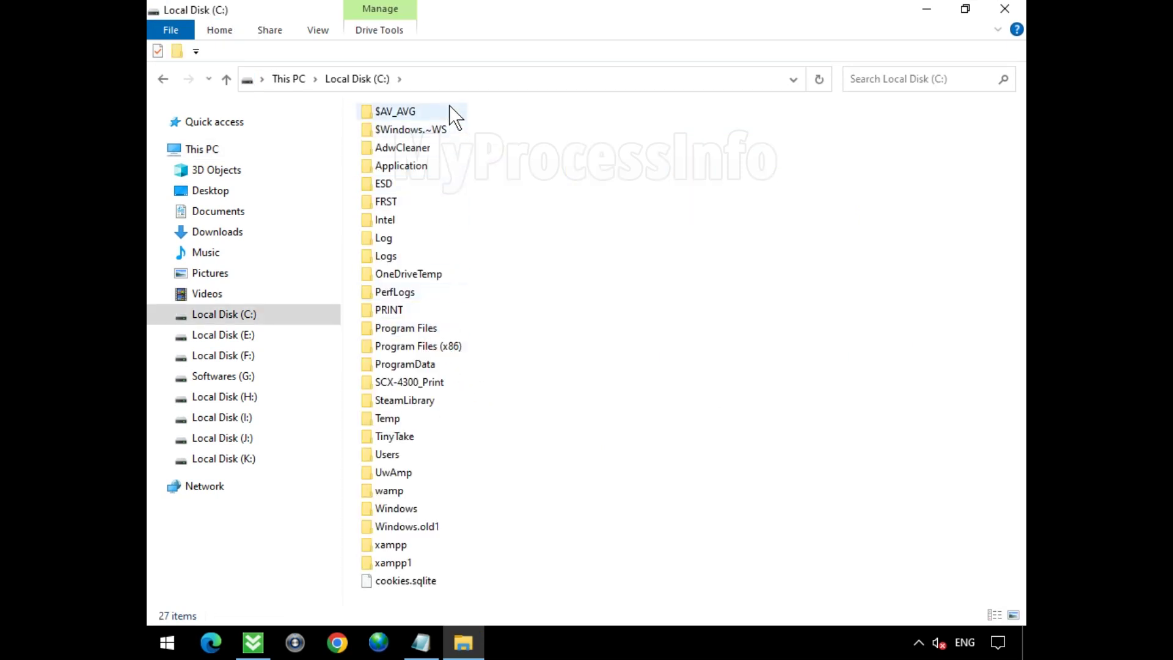
double_click(429, 455)
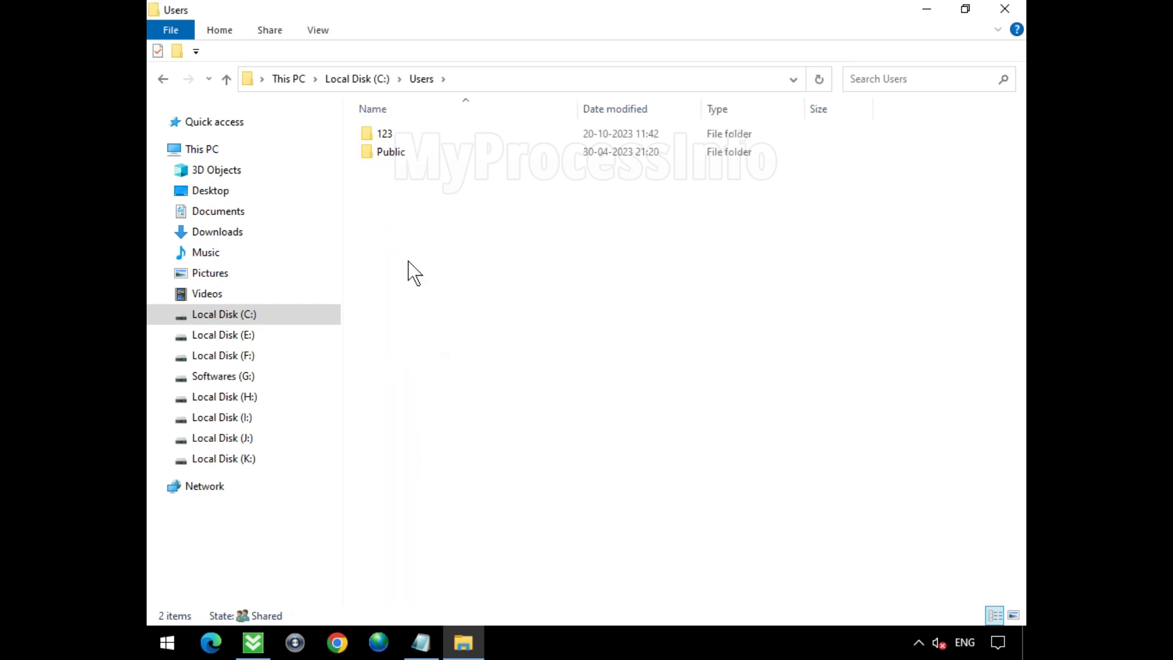
left_click(449, 133)
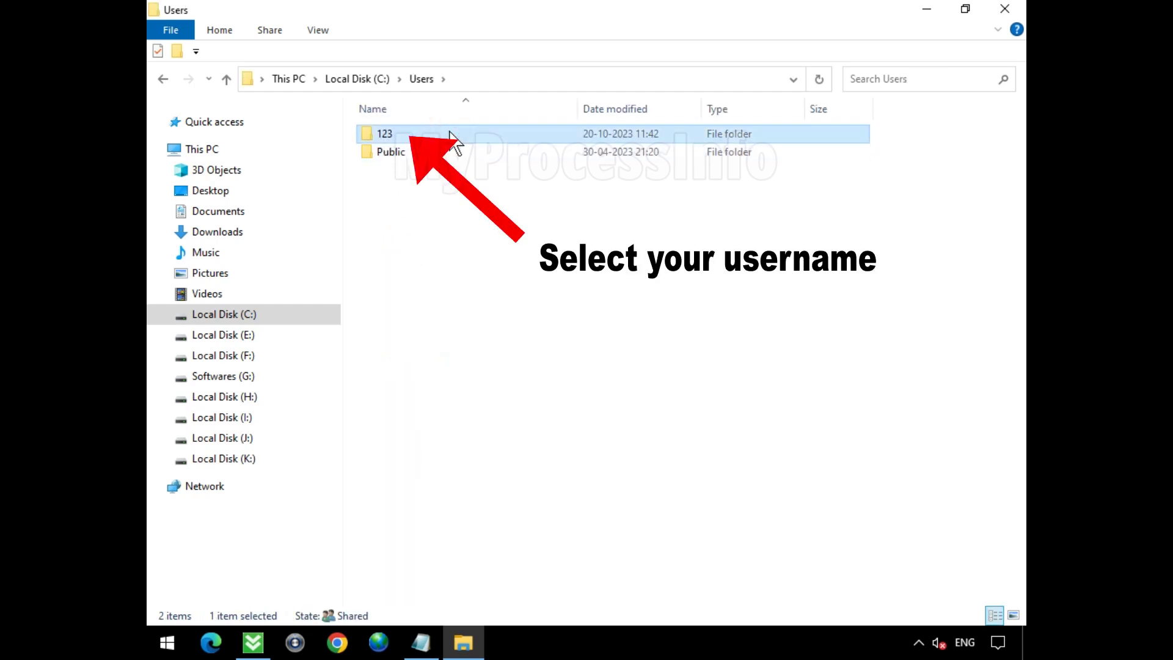
double_click(448, 133)
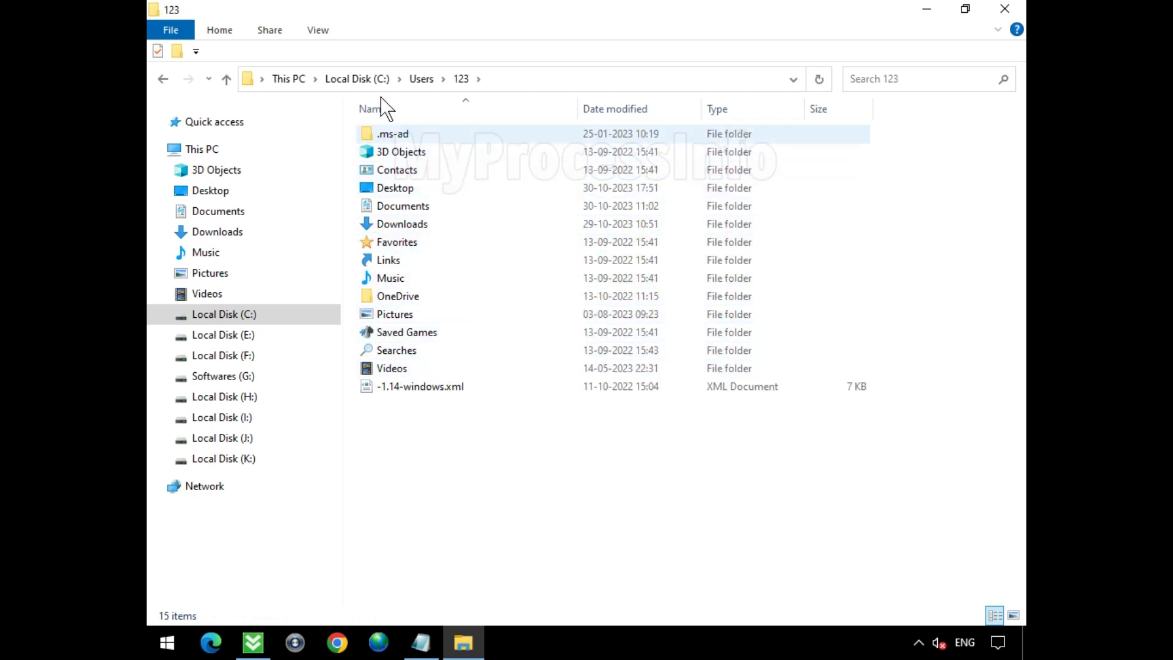
Show hidden items in the profile folder and open AppData
left_click(318, 31)
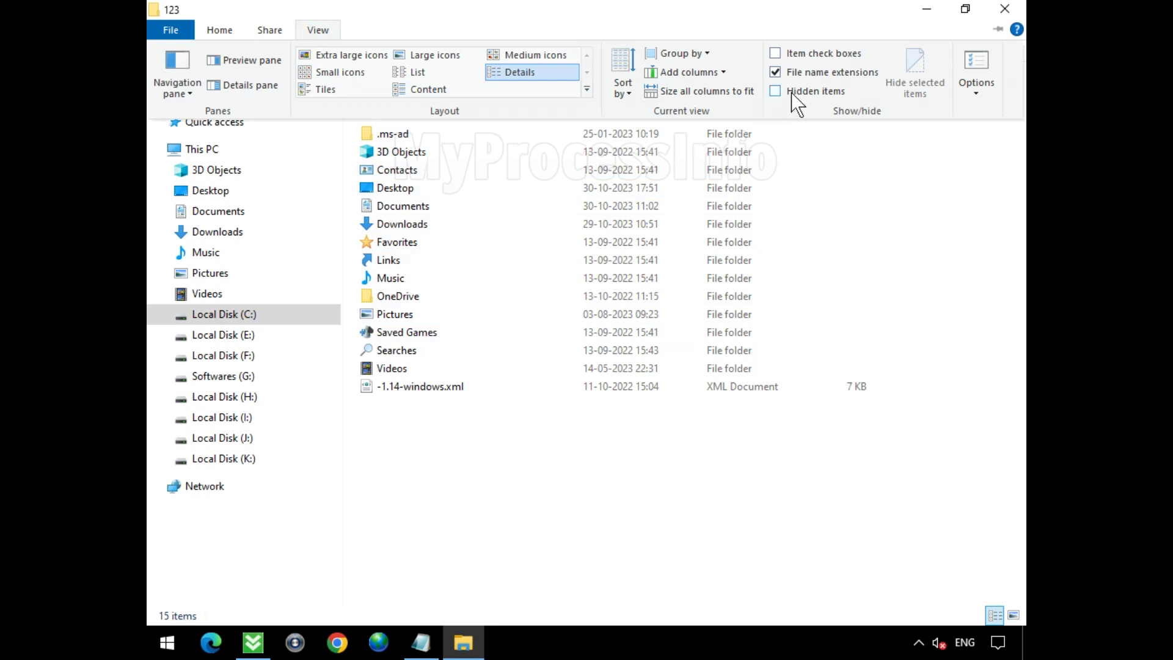
left_click(806, 91)
left_click(488, 167)
double_click(496, 169)
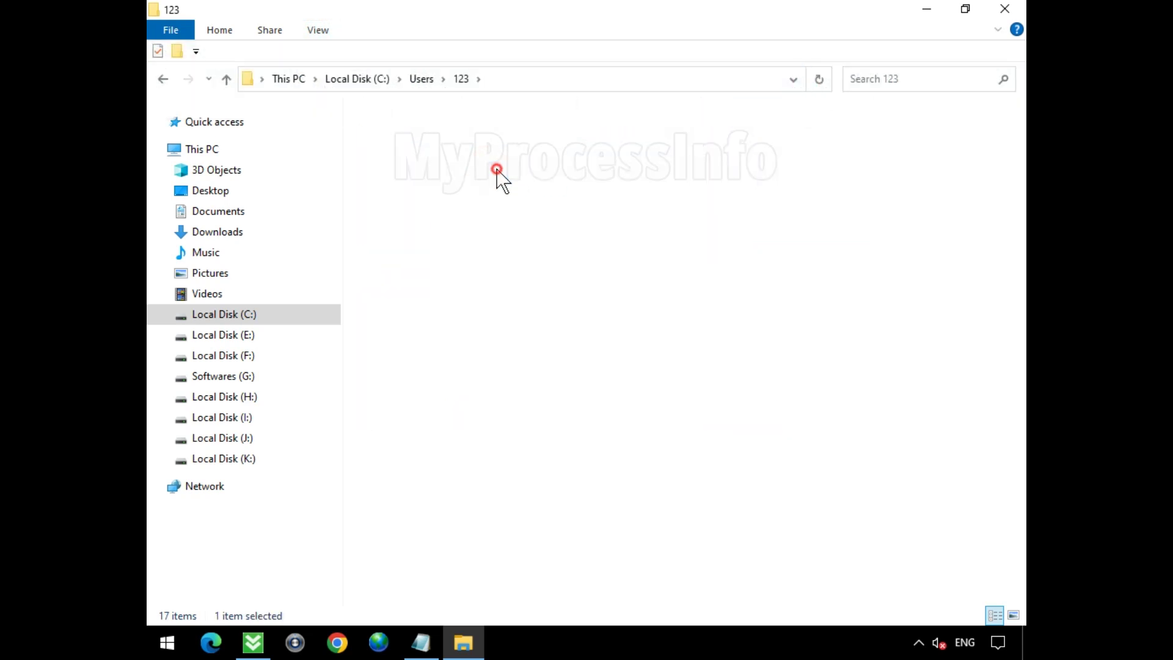
Open the Microsoft folder inside AppData\Local
left_click(497, 133)
double_click(449, 136)
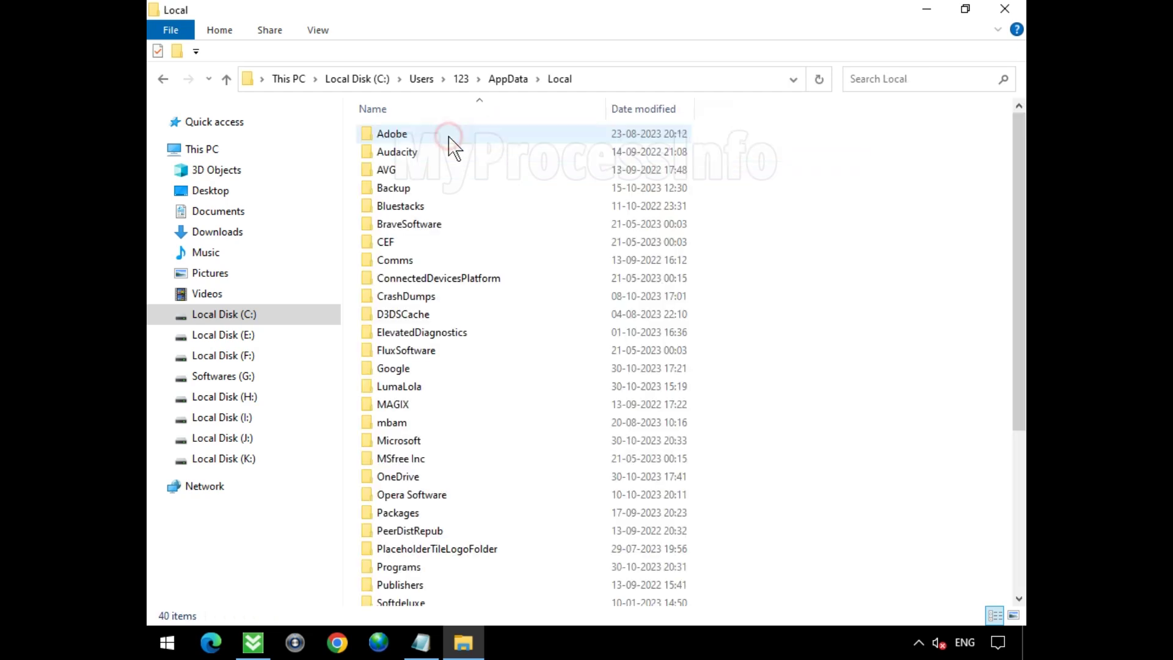
left_click(475, 445)
double_click(498, 444)
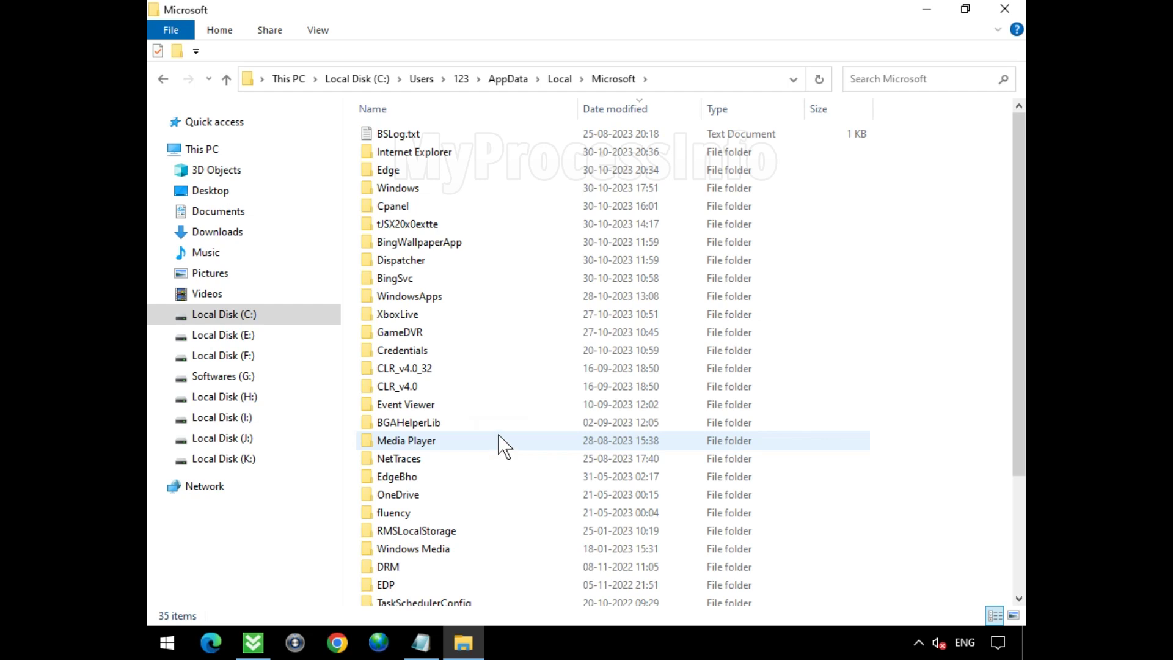
Open the tJSX20x0extte folder and delete setup64x.exe from it
left_click(516, 229)
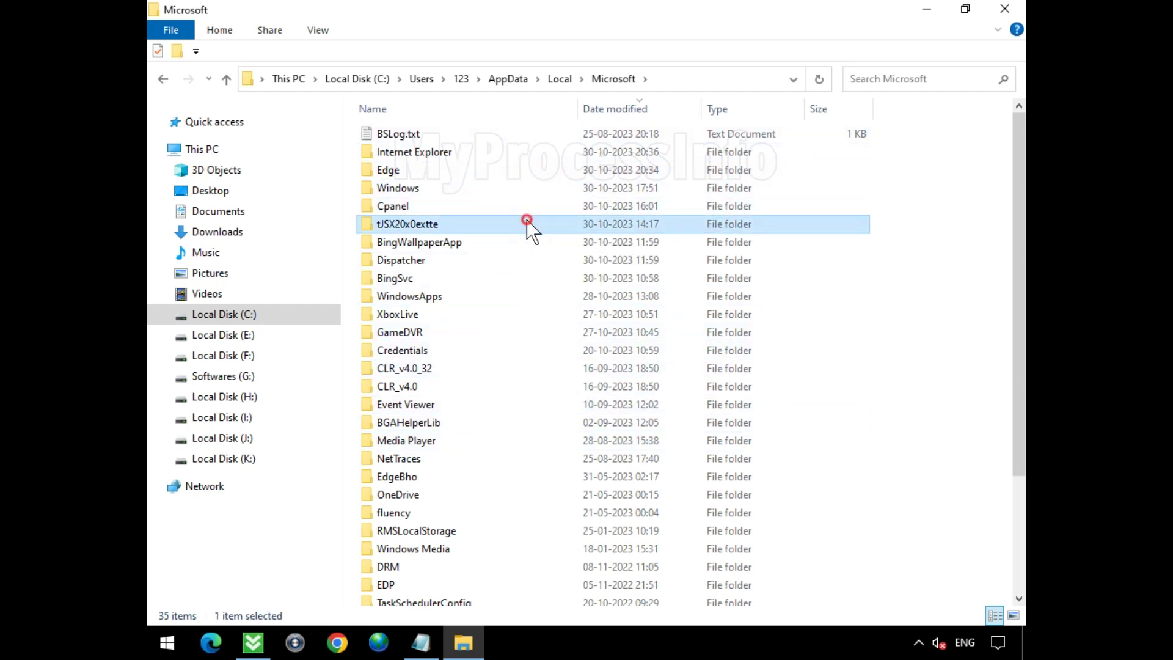
double_click(530, 230)
left_click(396, 138)
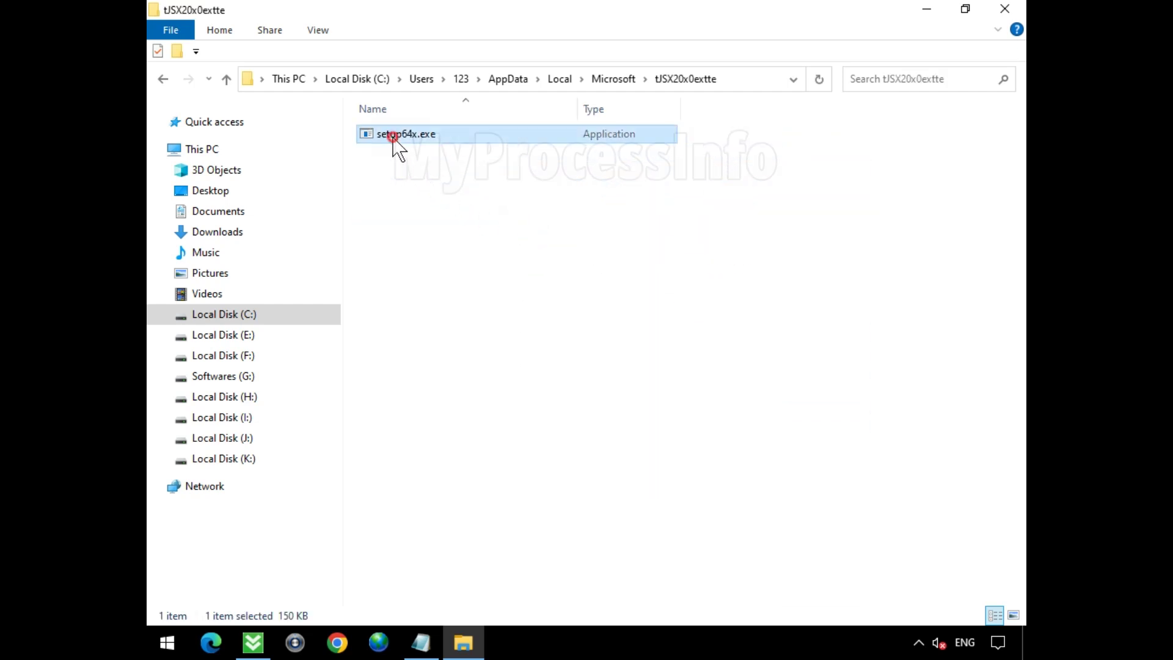
right_click(457, 137)
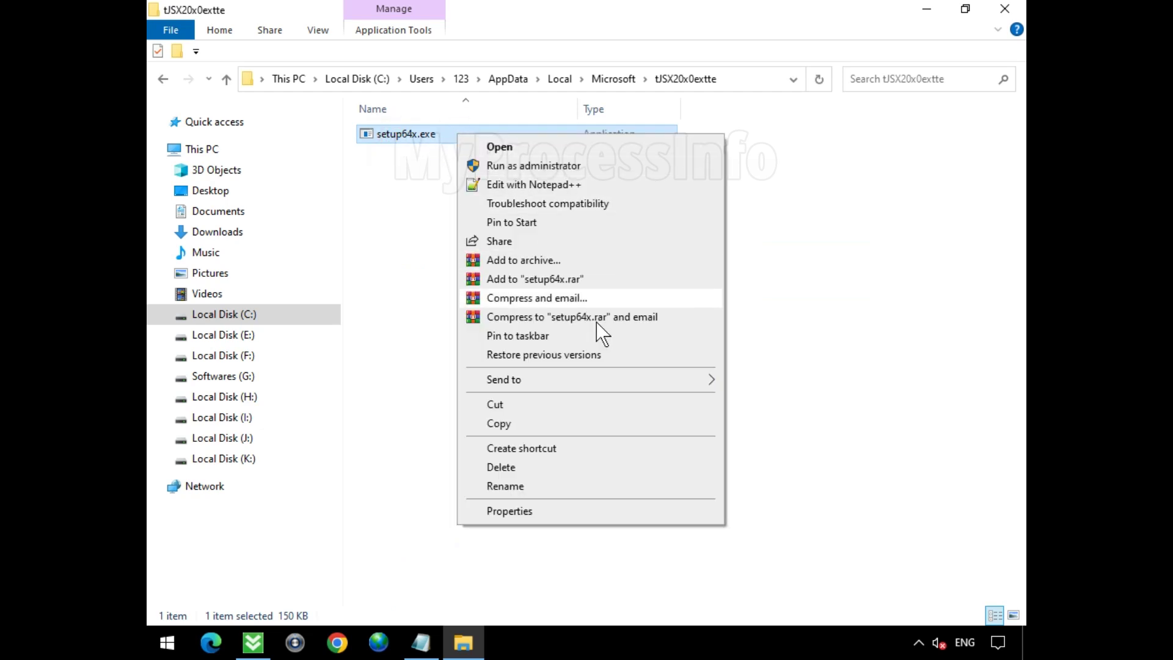
left_click(662, 467)
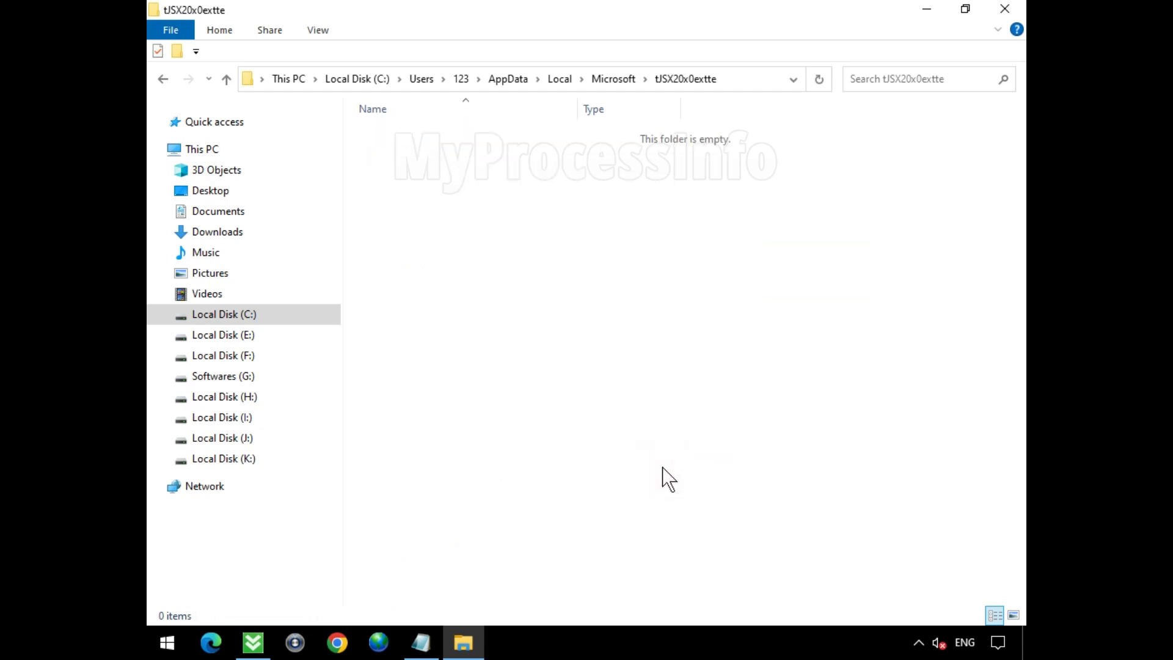
Return to the Microsoft folder, delete the tJSX20x0extte folder and close the window
left_click(162, 79)
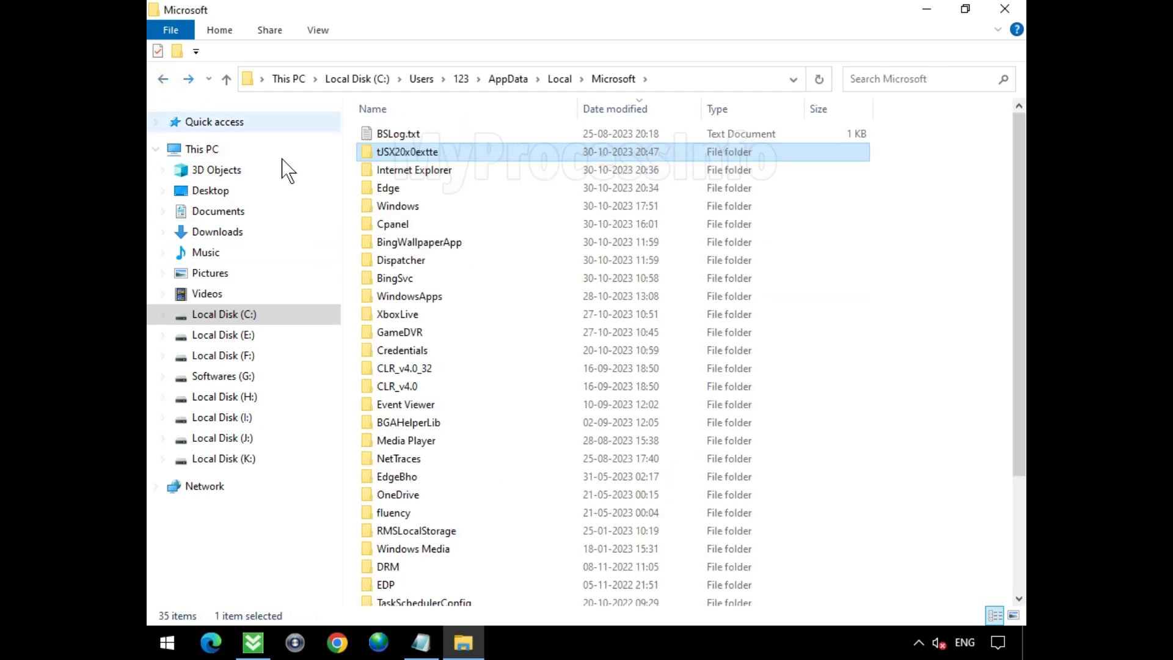
right_click(474, 157)
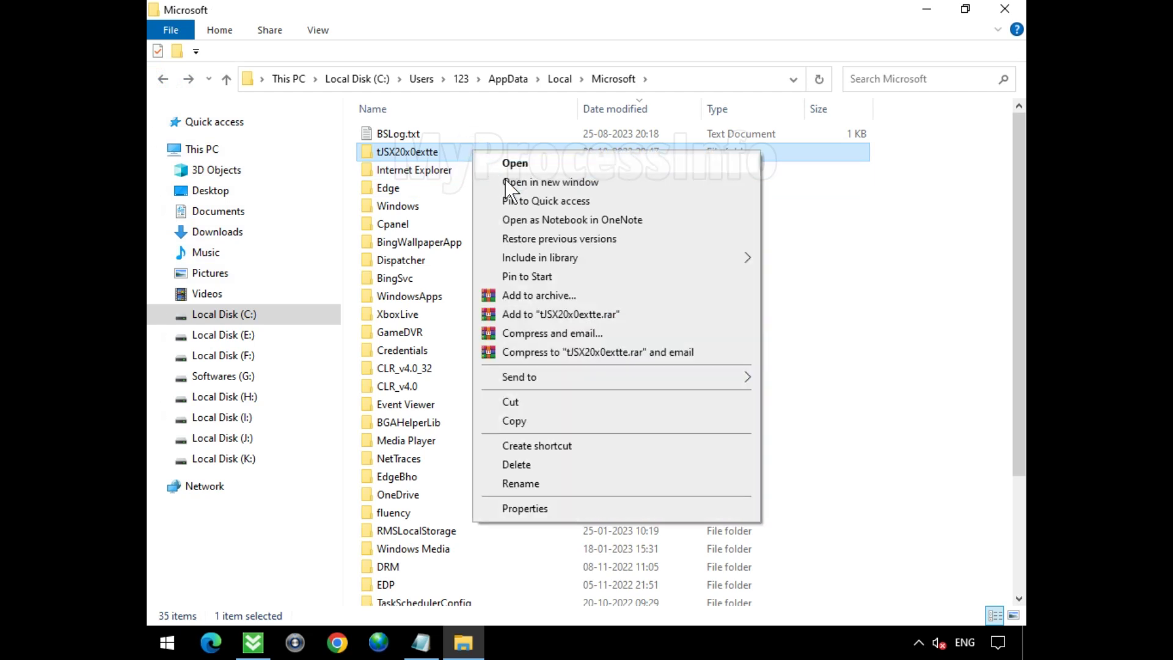
left_click(667, 464)
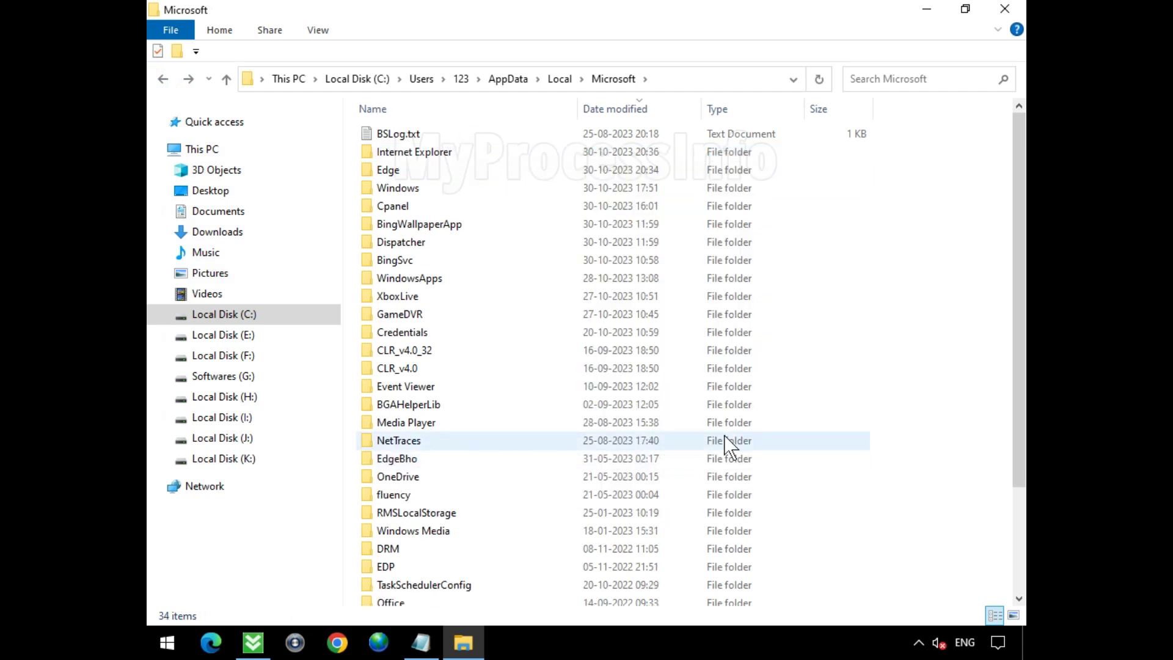
left_click(1006, 10)
Open the Temp folder inside AppData\Local of the 123 profile
left_click(542, 298)
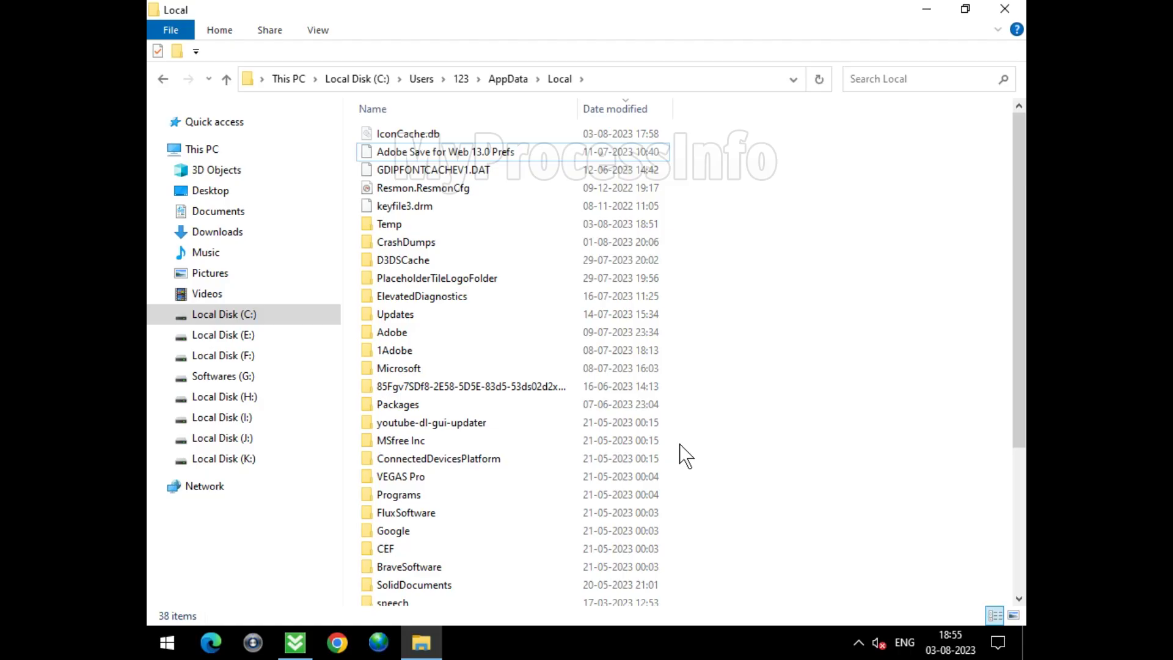
left_click(550, 84)
left_click(410, 224)
double_click(522, 227)
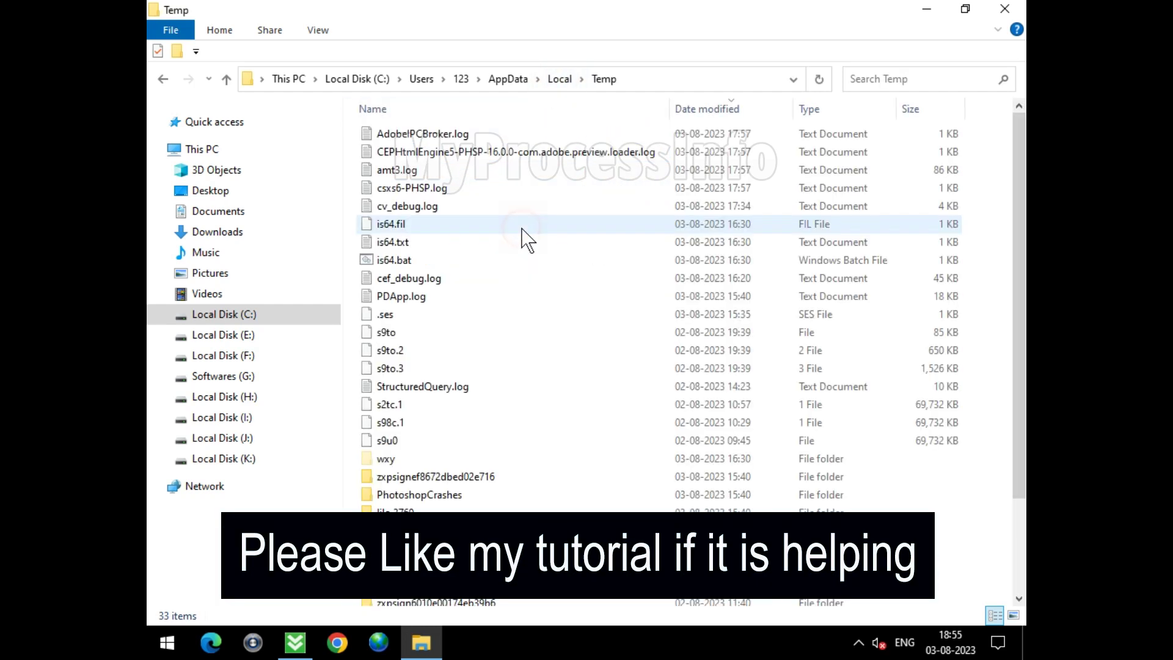
Open the _ls_m5x0 folder in Temp and select setup.exe to inspect it
scroll(544, 305, "down", 2)
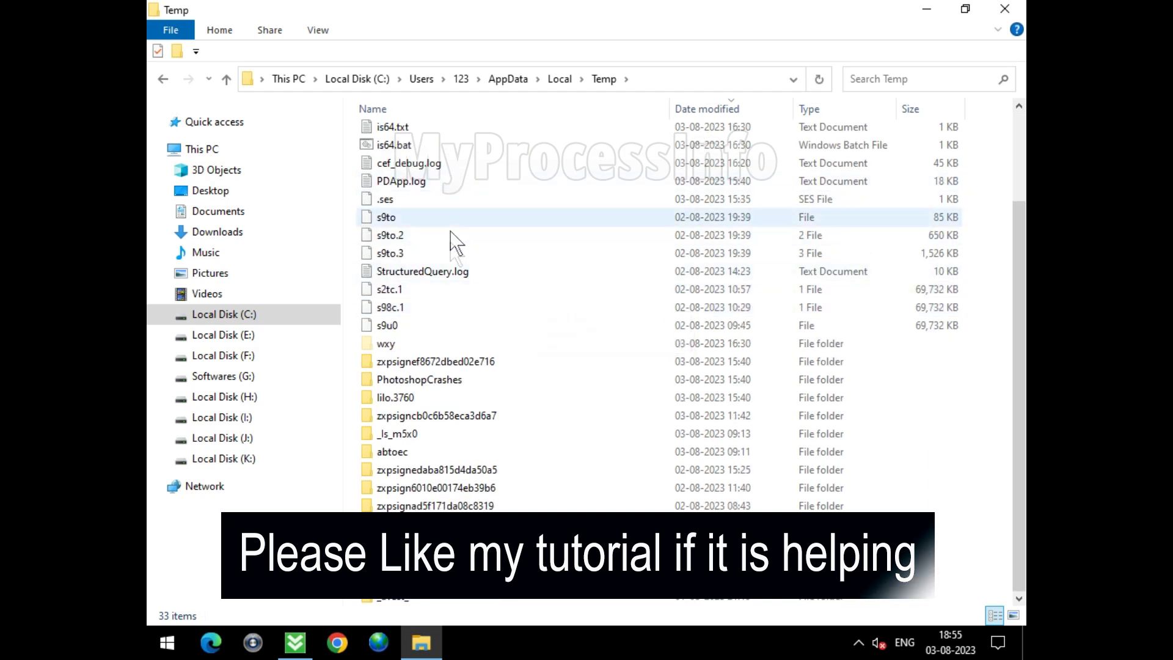
double_click(435, 435)
left_click(408, 138)
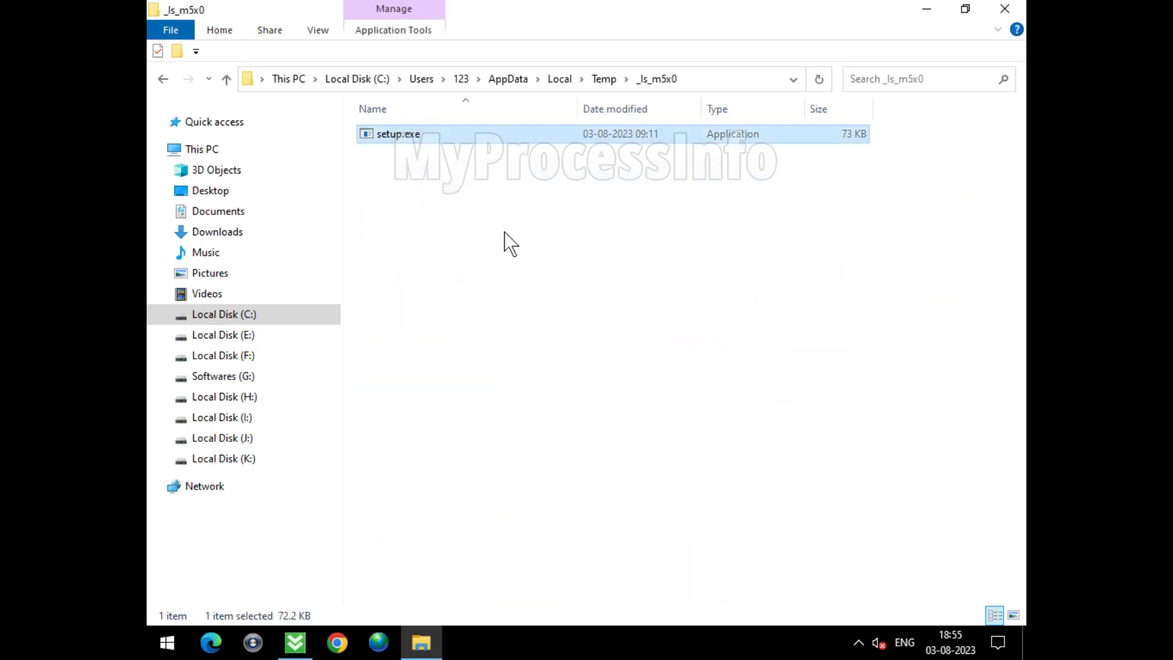
Return to the Temp folder and examine its files and subfolders, including .ses, s9to and is64.txt
left_click(603, 79)
right_click(580, 315)
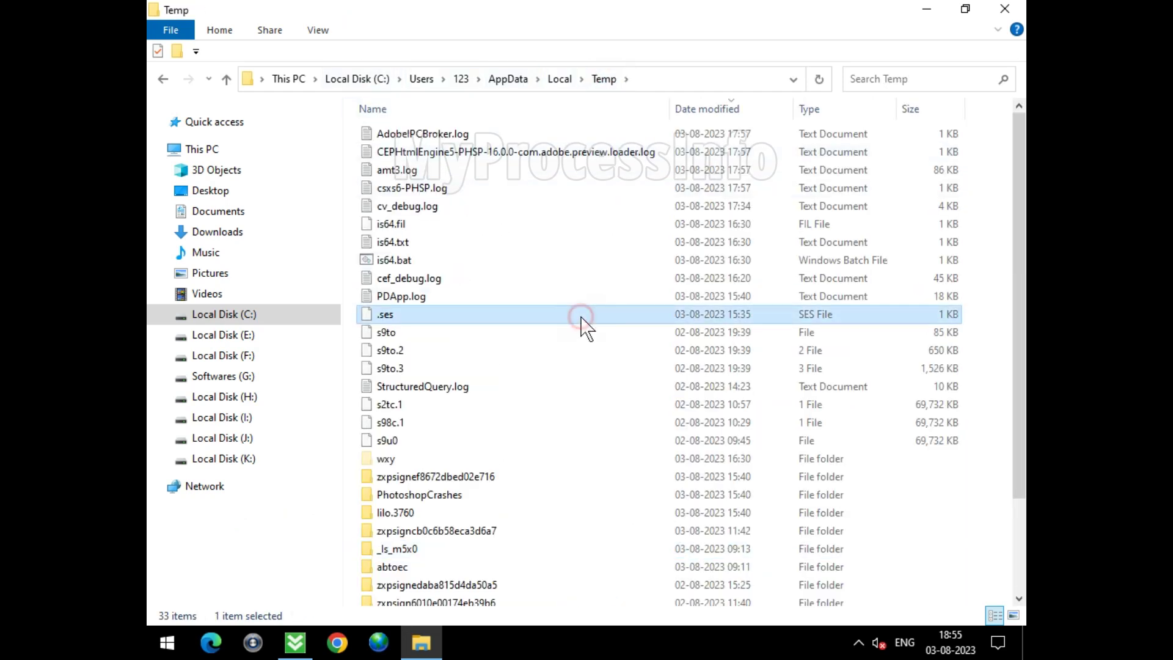
left_click(577, 333)
scroll(577, 333, "down", 2)
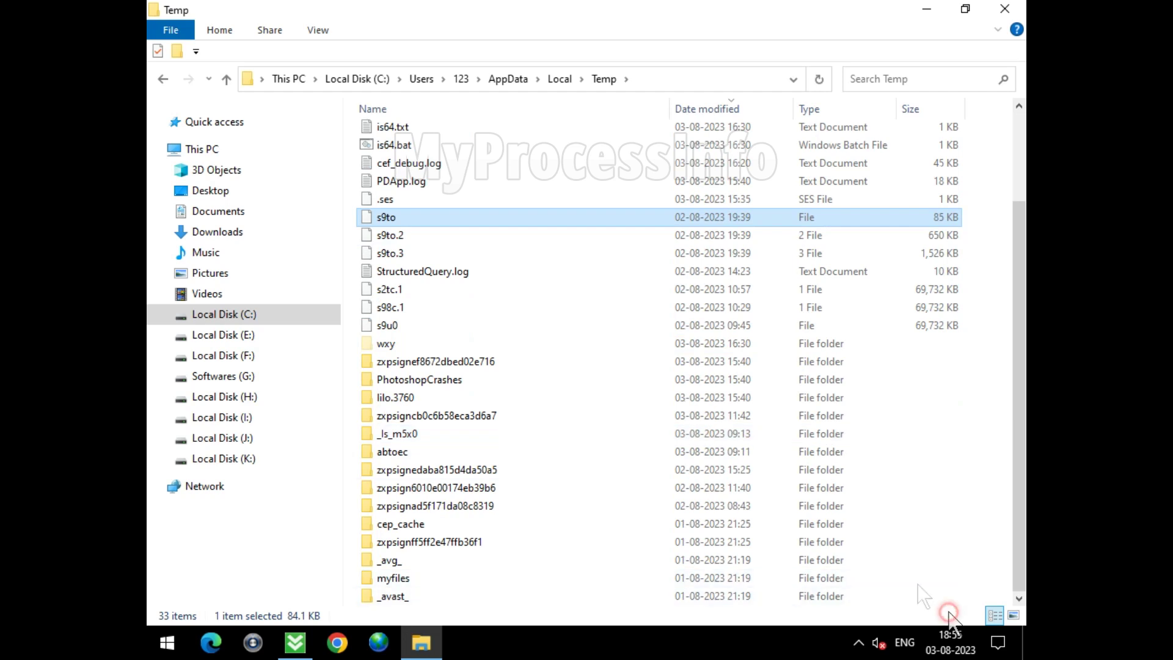
scroll(603, 319, "up", 2)
left_click(599, 242)
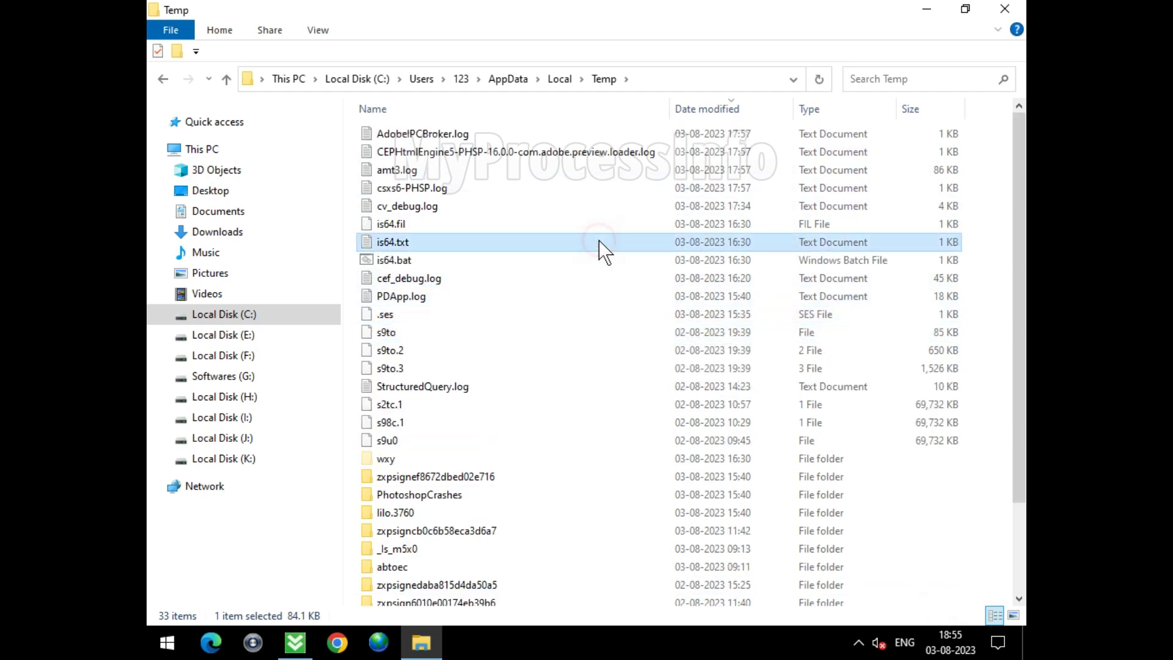
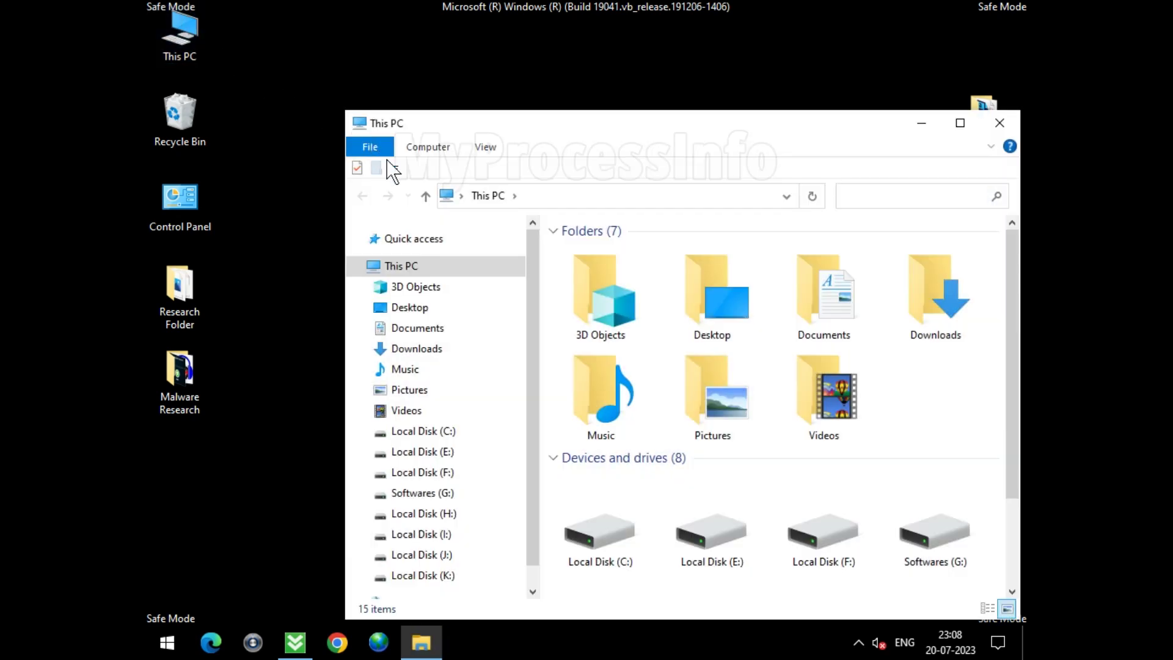
Open Local Disk (C:) in a maximized window and go into the ProgramData folder
left_click(462, 430)
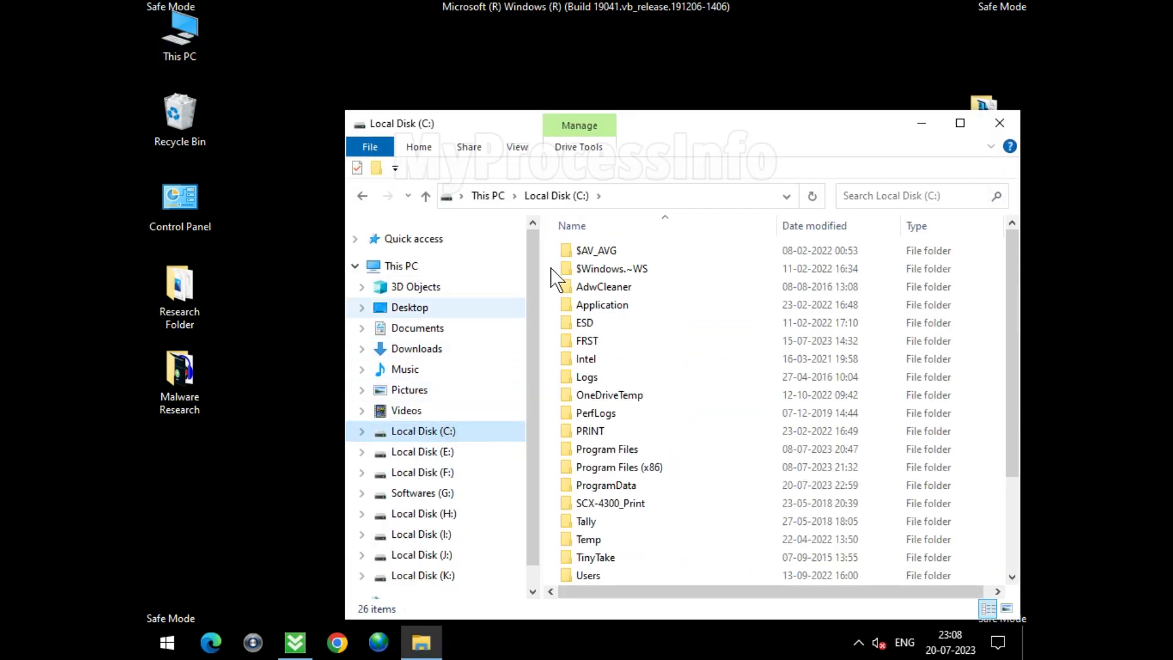
double_click(670, 129)
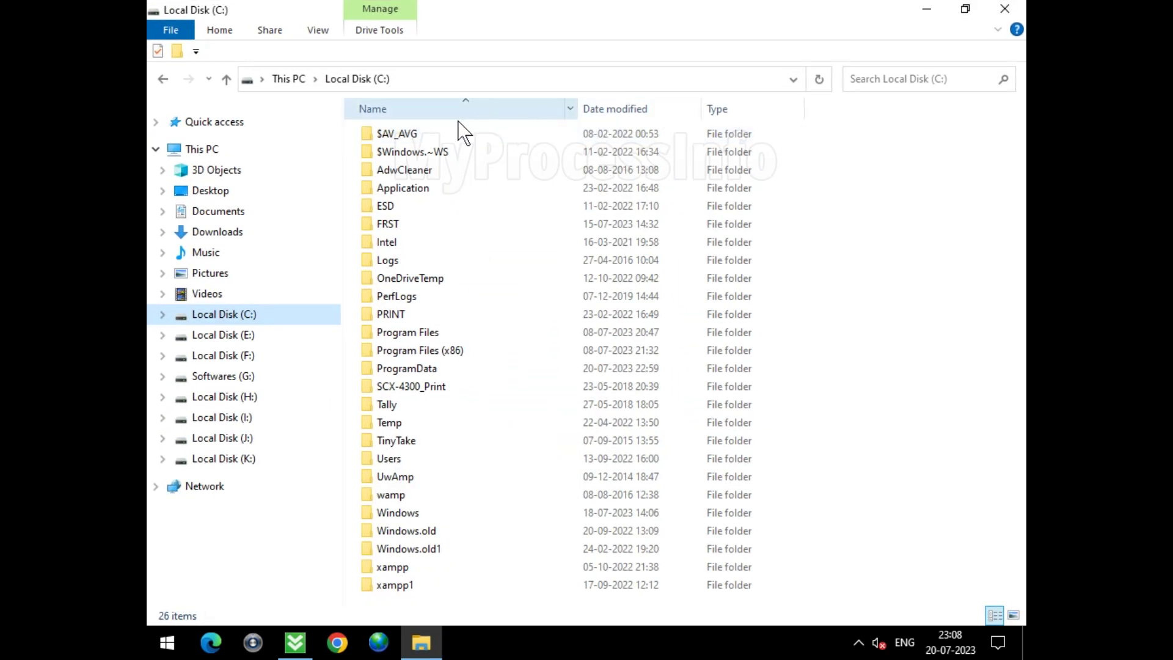
left_click(489, 368)
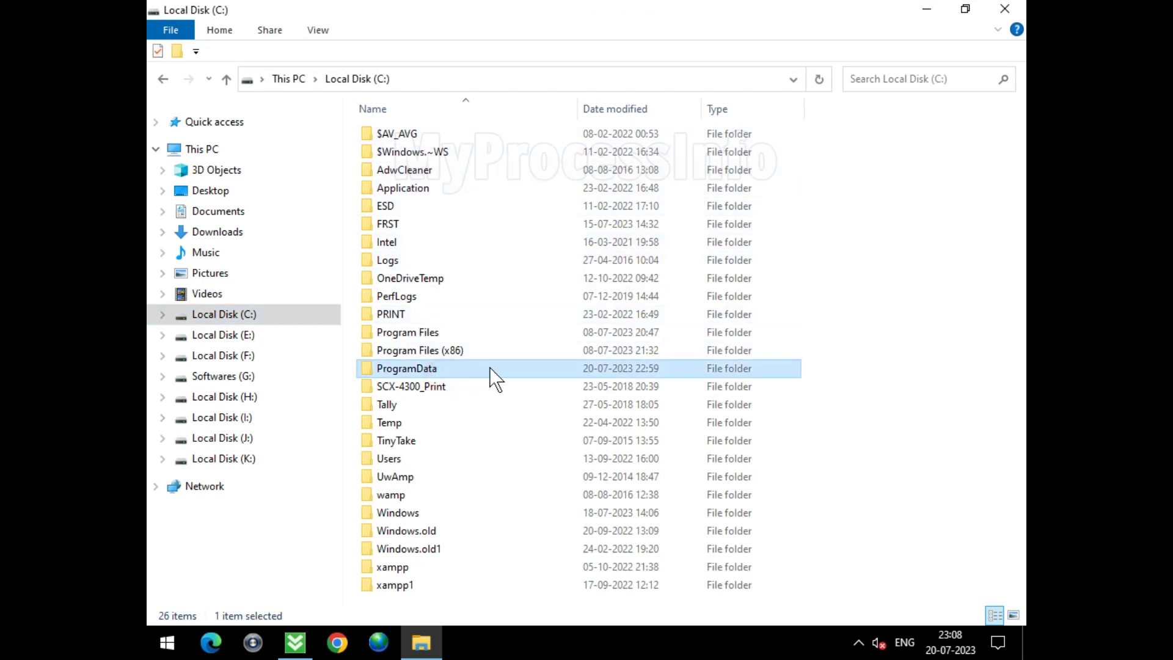
double_click(525, 374)
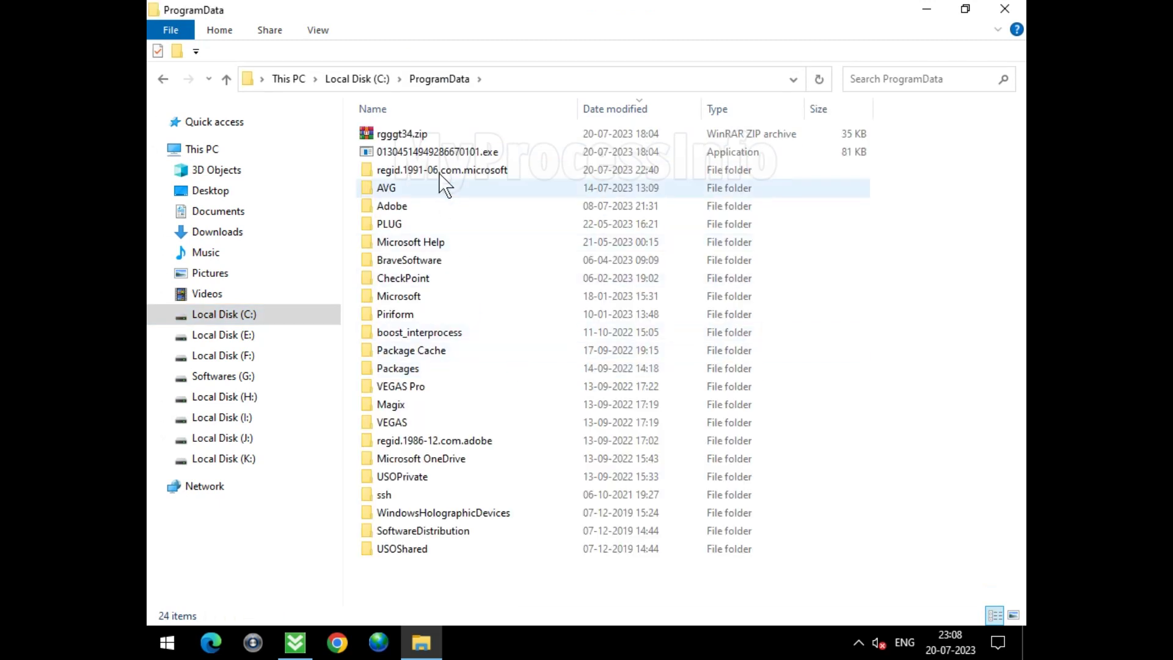
Go into the Microsoft folder in ProgramData and open its Windows Defender folder
left_click(505, 289)
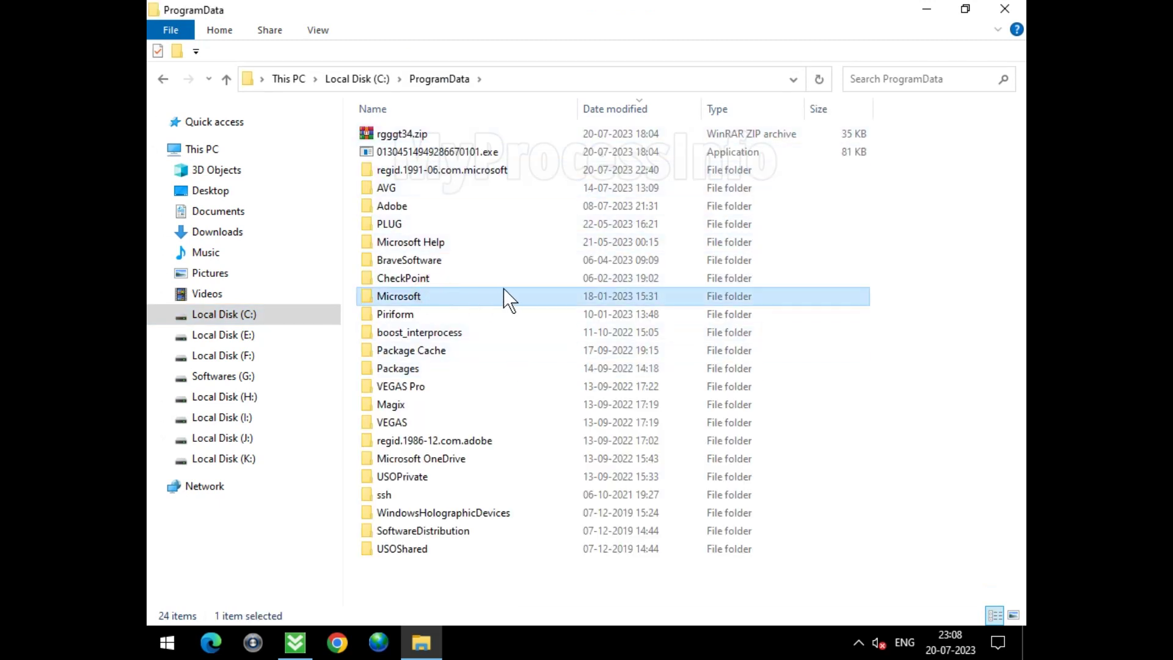
double_click(504, 288)
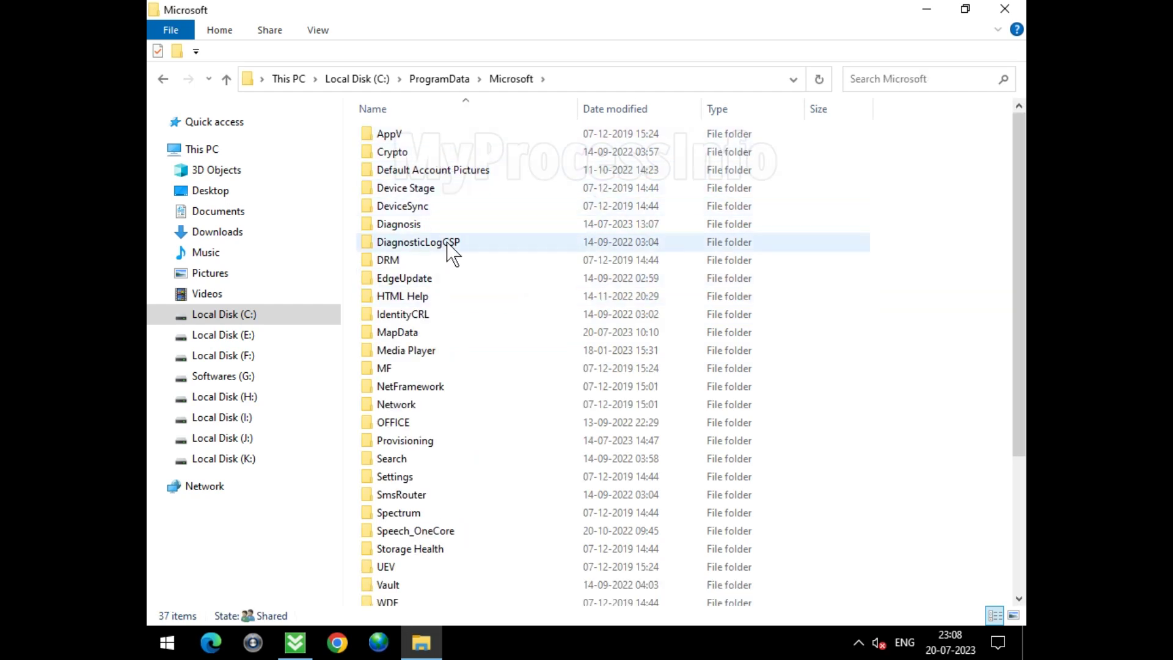
scroll(419, 532, "down", 1)
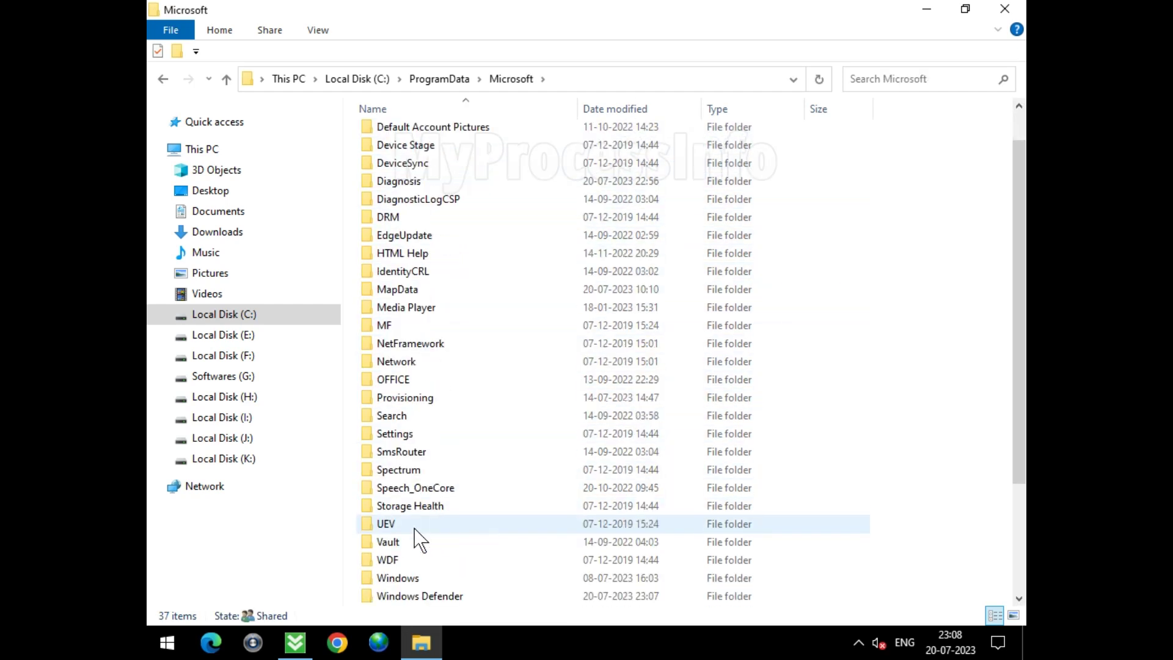
scroll(419, 537, "down", 2)
left_click(487, 490)
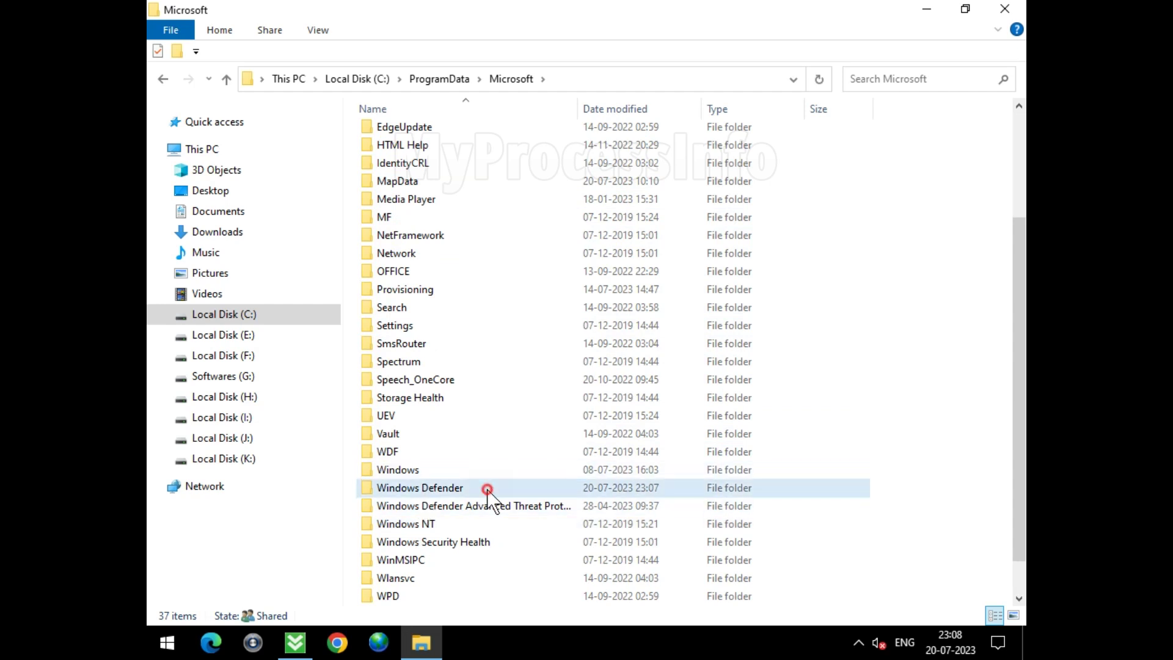
double_click(552, 494)
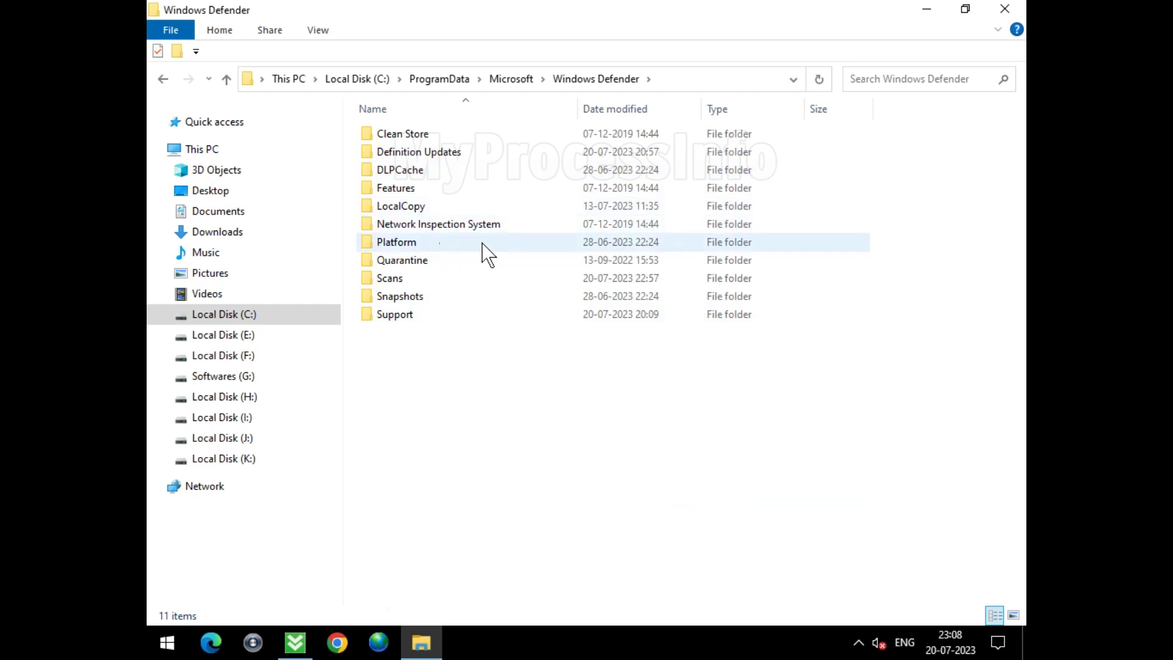
Delete the Quarantine folder from the Windows Defender folder
left_click(426, 264)
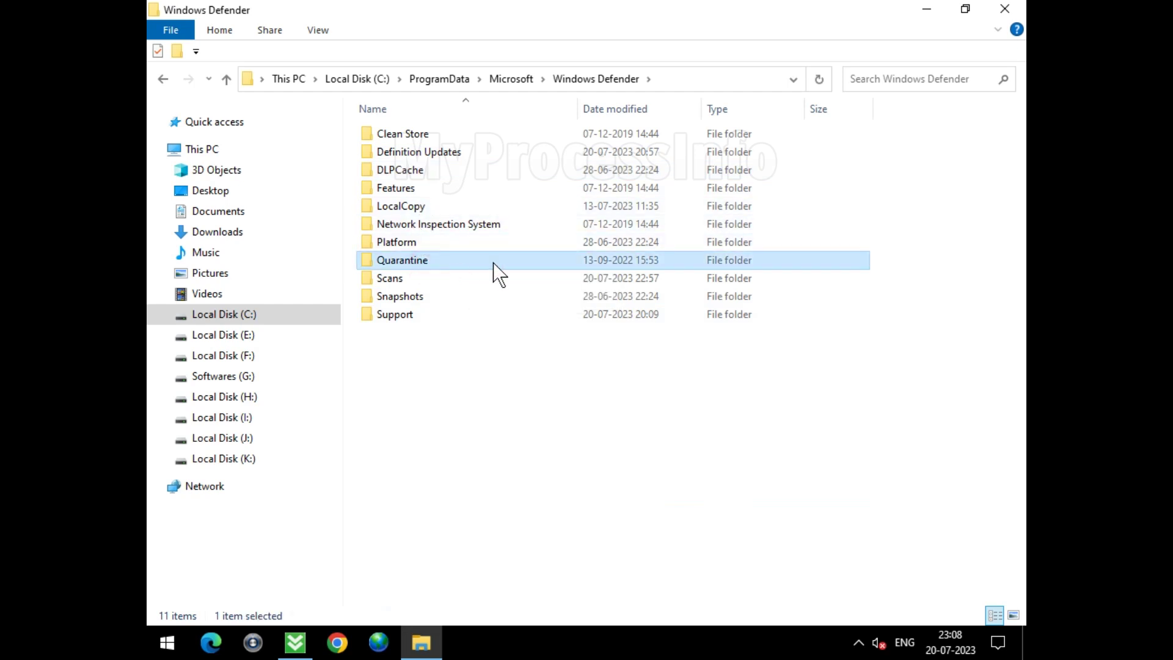
right_click(494, 264)
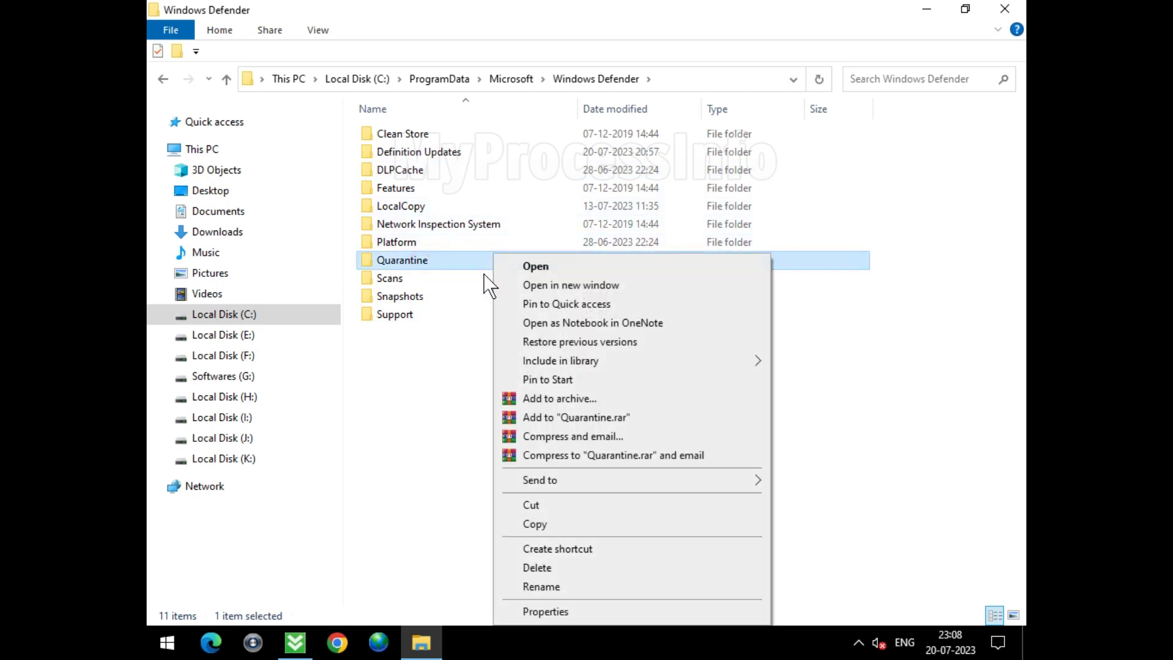
left_click(551, 564)
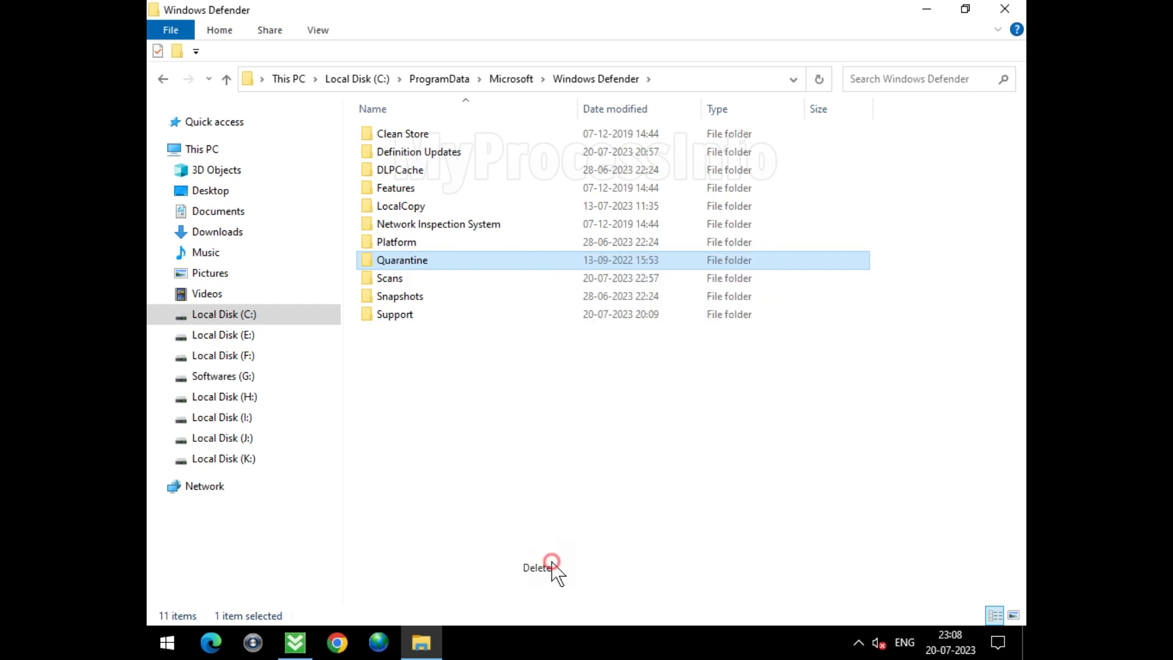
Open the History folder inside Windows Defender's Scans folder and delete its Results folder
double_click(442, 259)
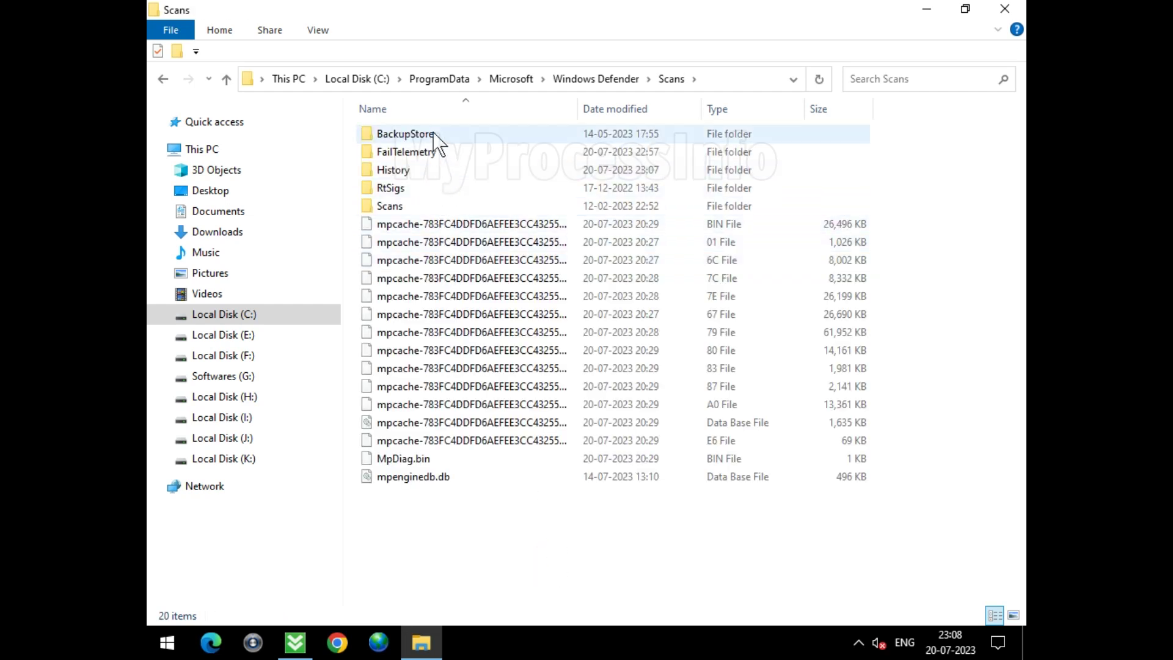
left_click(430, 168)
double_click(430, 168)
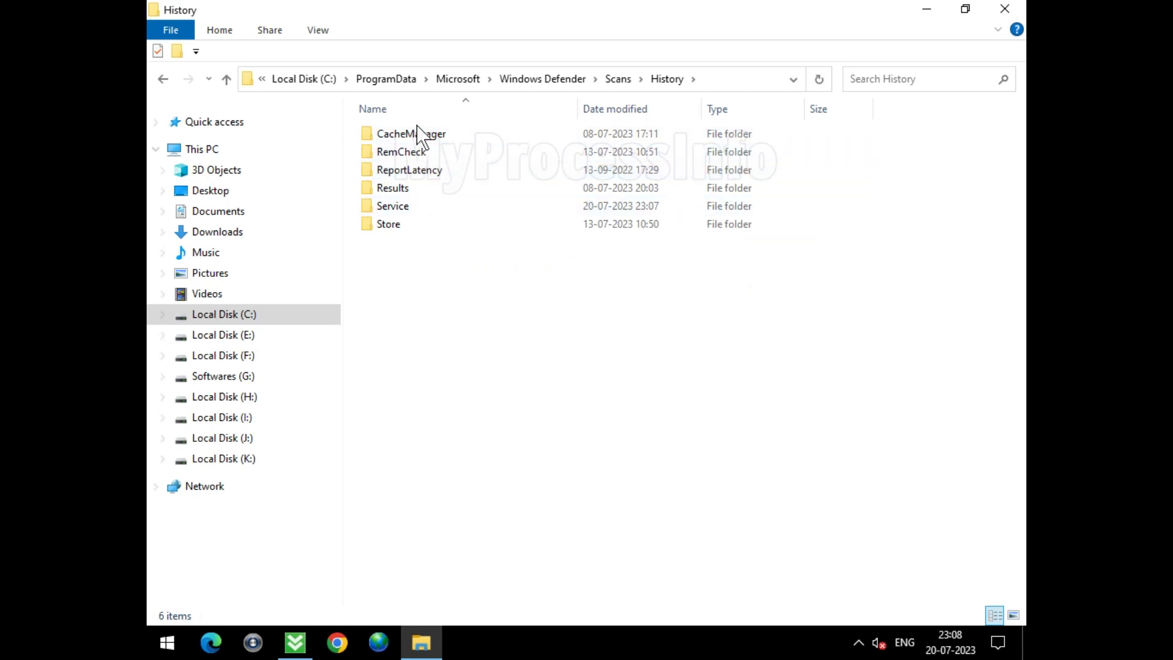
left_click(426, 188)
right_click(426, 188)
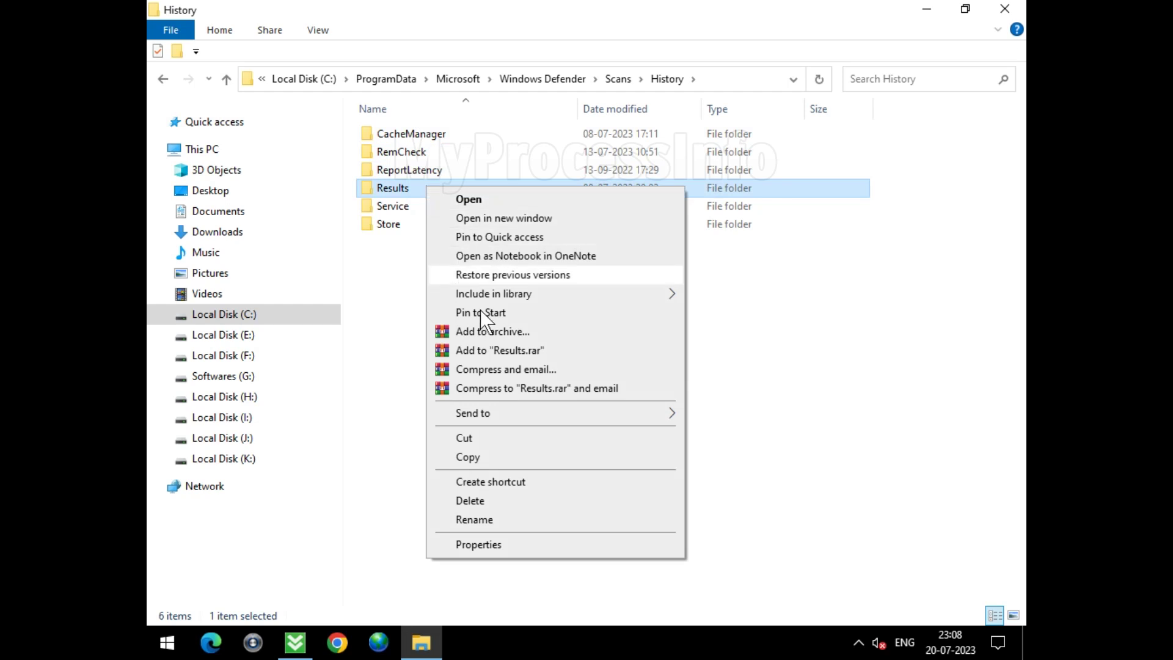
left_click(488, 499)
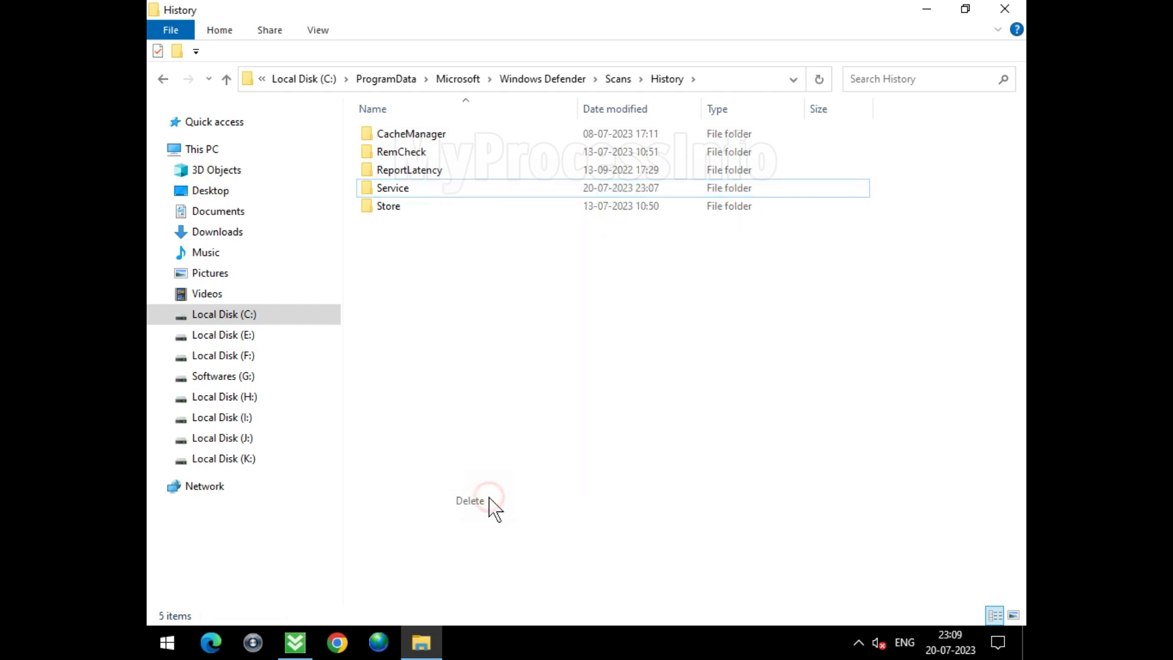
Delete everything in the Service folder, including DetectionHistory and the three log files, and close the window
left_click(428, 189)
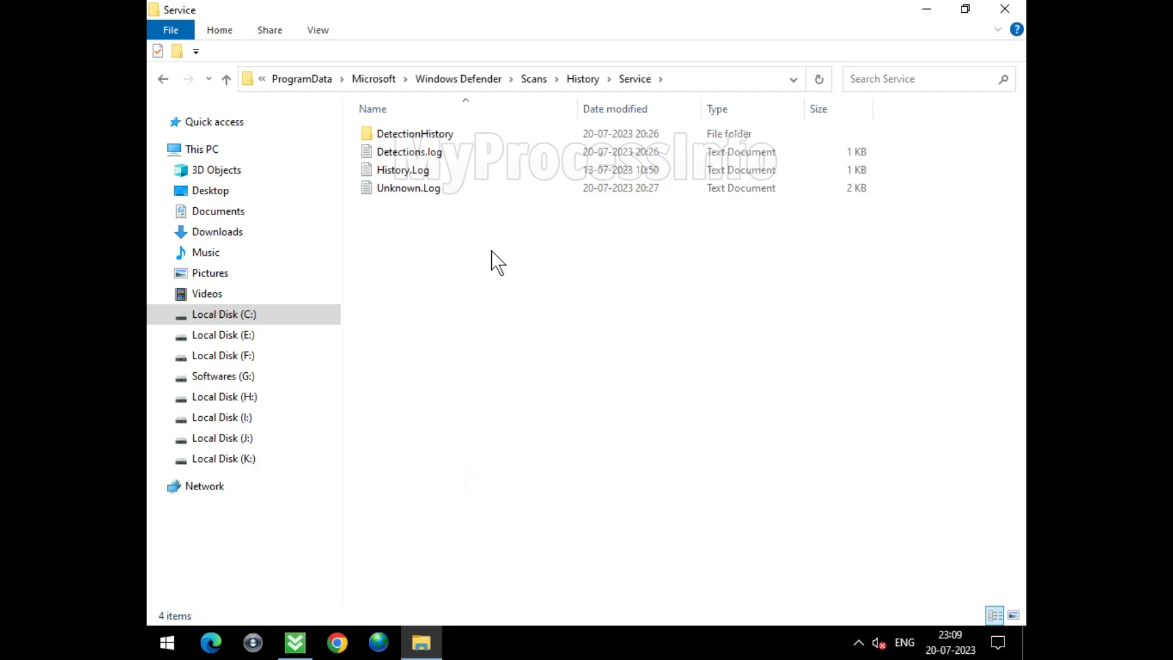
left_click_drag(524, 273, 408, 118)
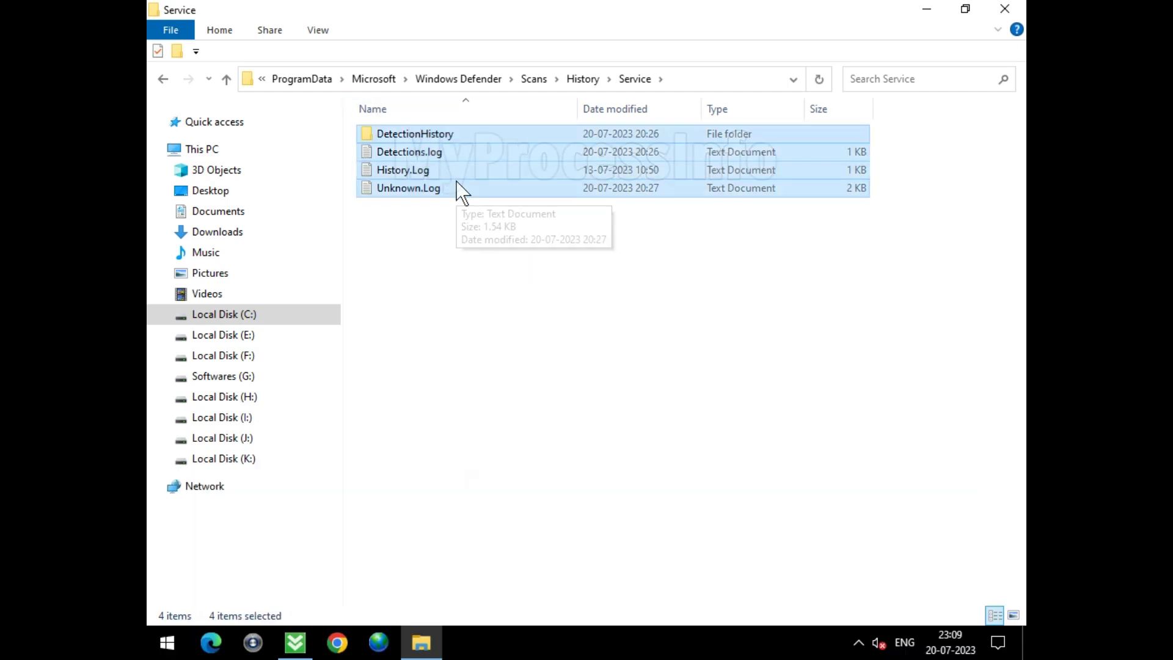
right_click(457, 180)
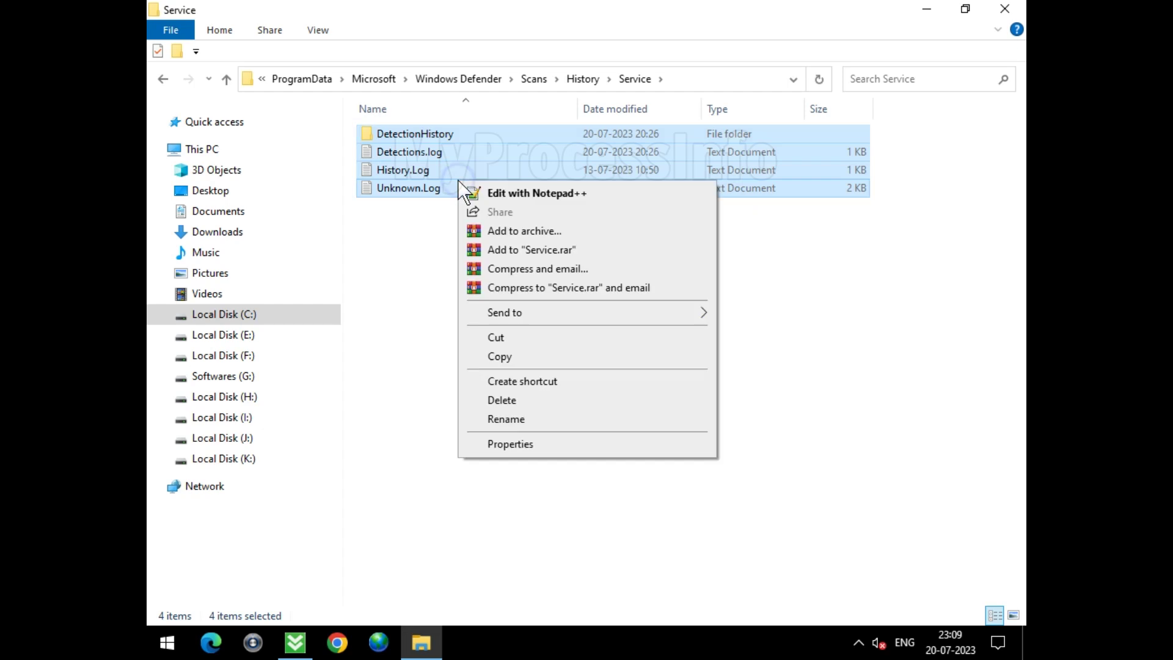
left_click(543, 401)
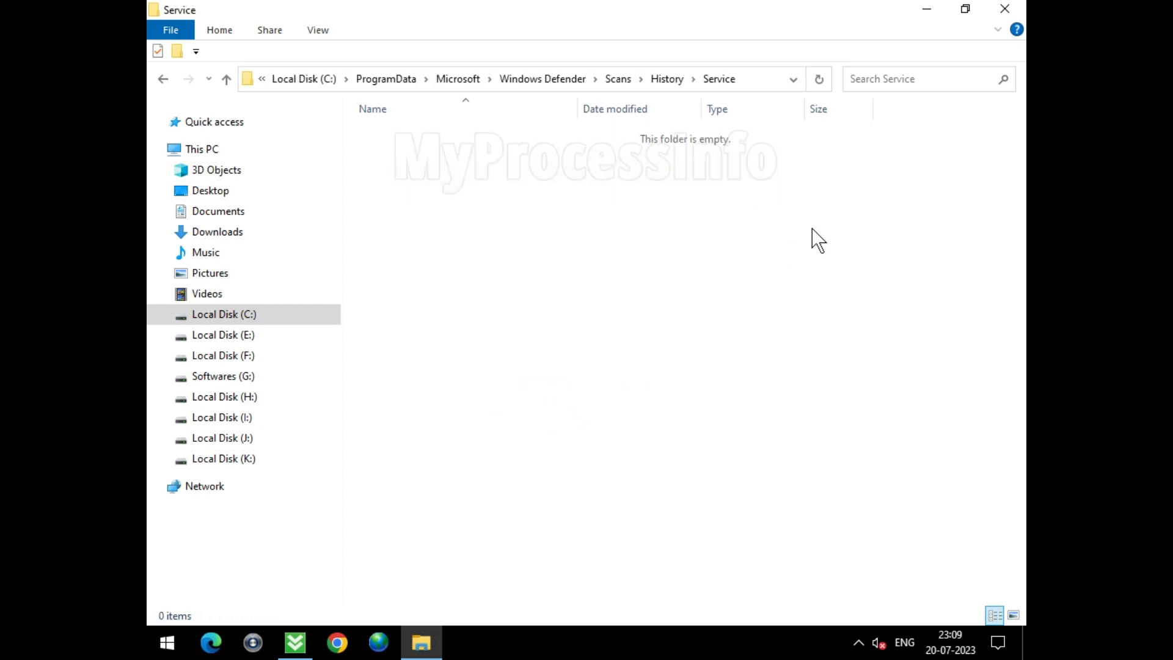
left_click(1009, 12)
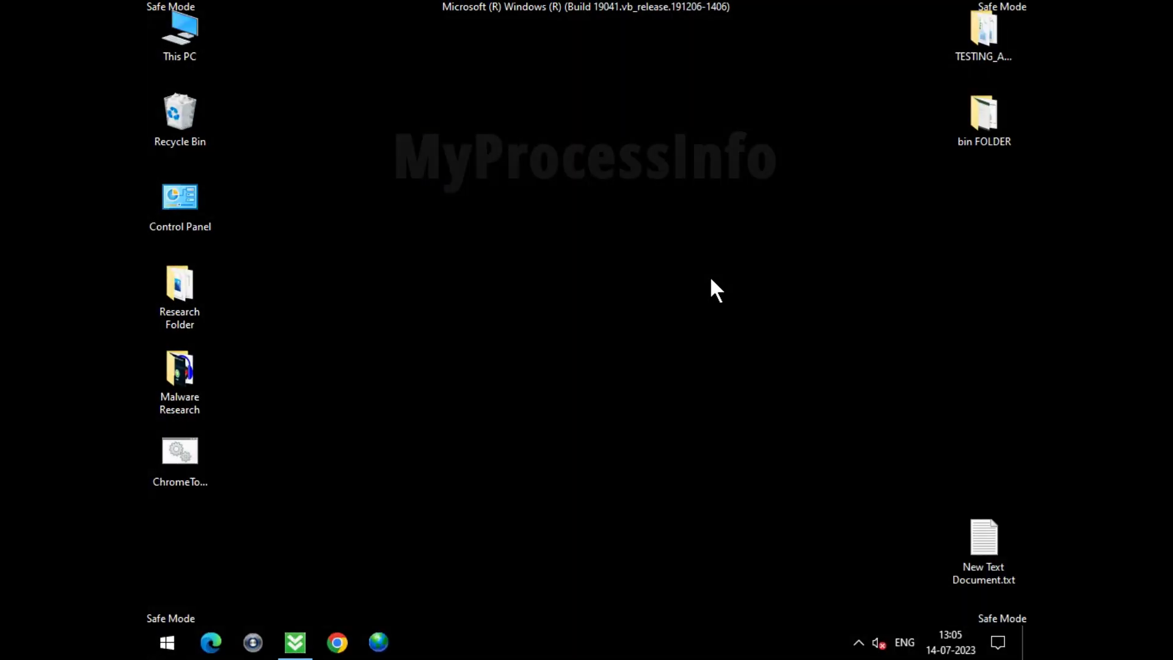
Launch System Configuration by running msconfig
key("super+r")
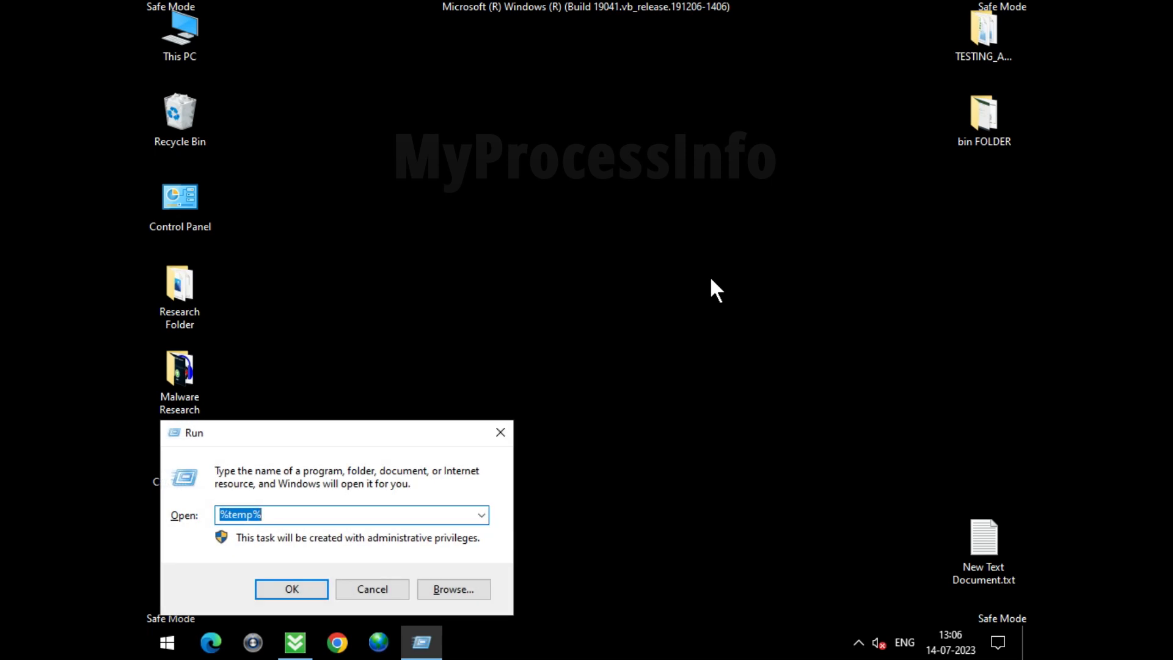
type("MS")
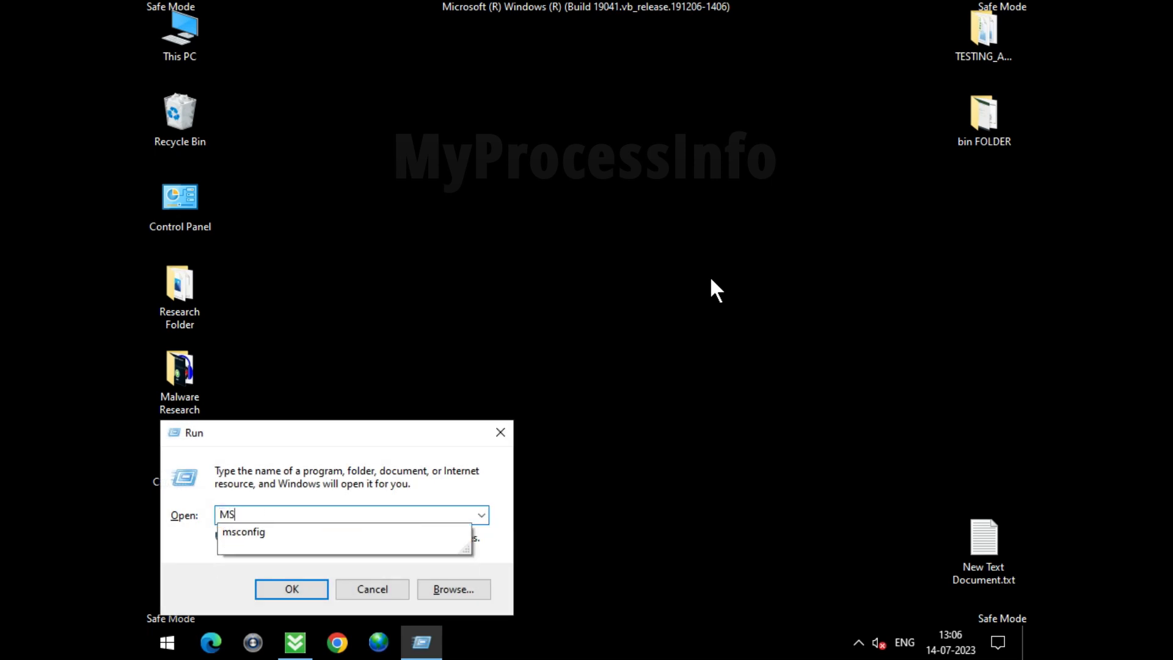
left_click(298, 533)
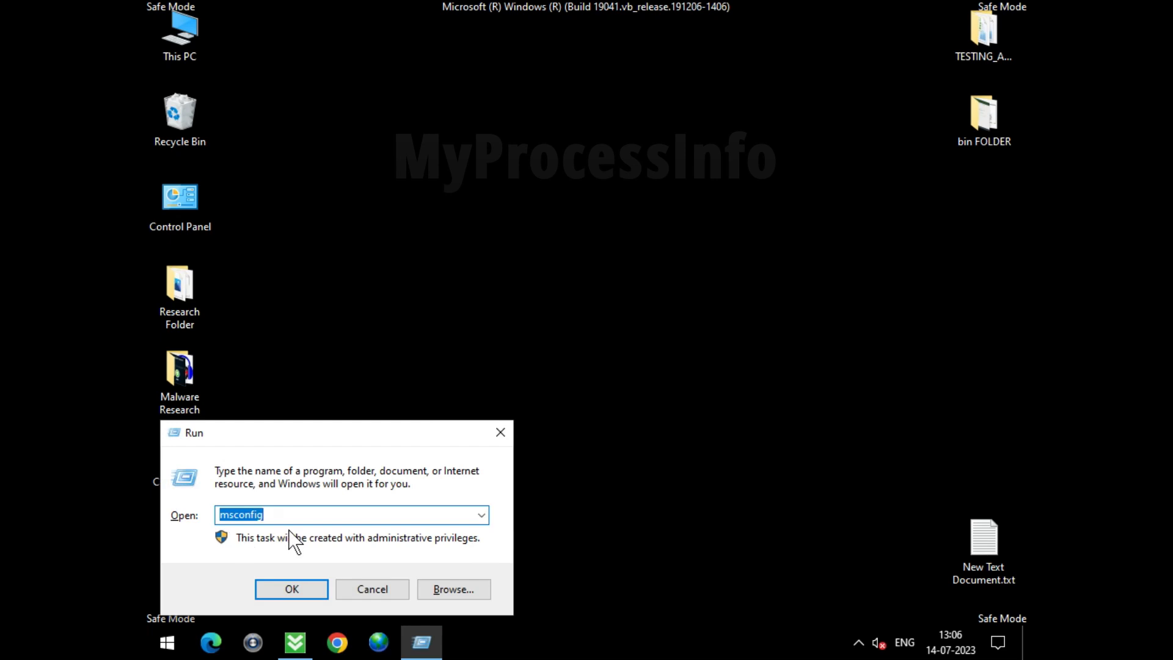
left_click(299, 584)
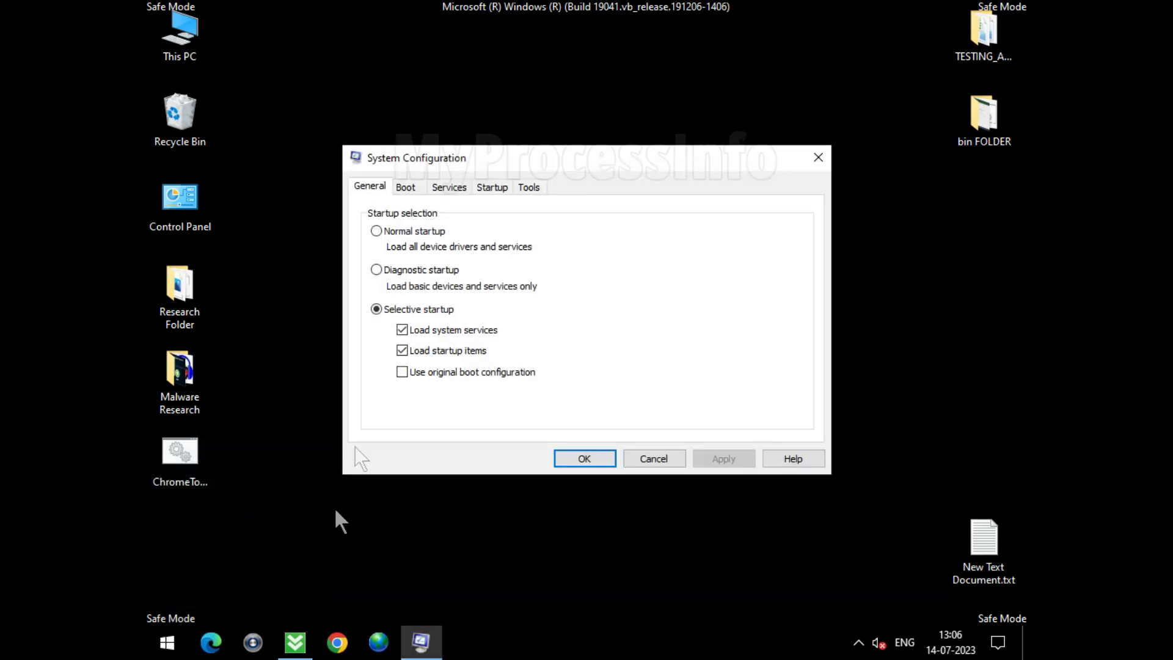
Set the startup selection to Normal startup, apply it and restart the computer
left_click(377, 231)
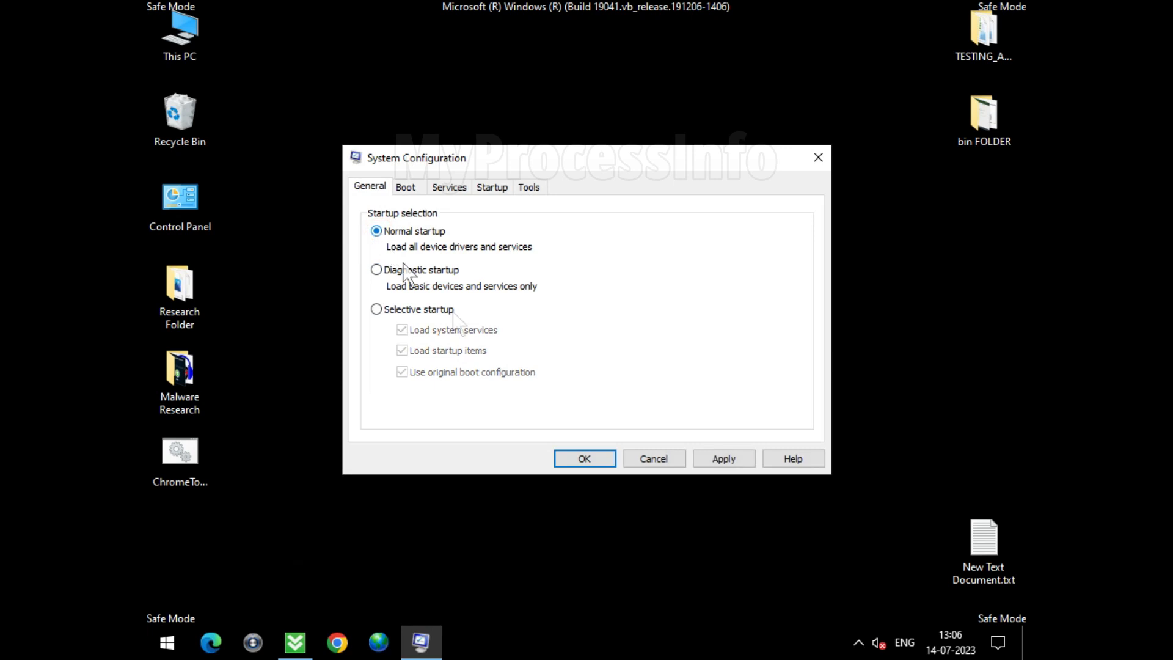
left_click(744, 463)
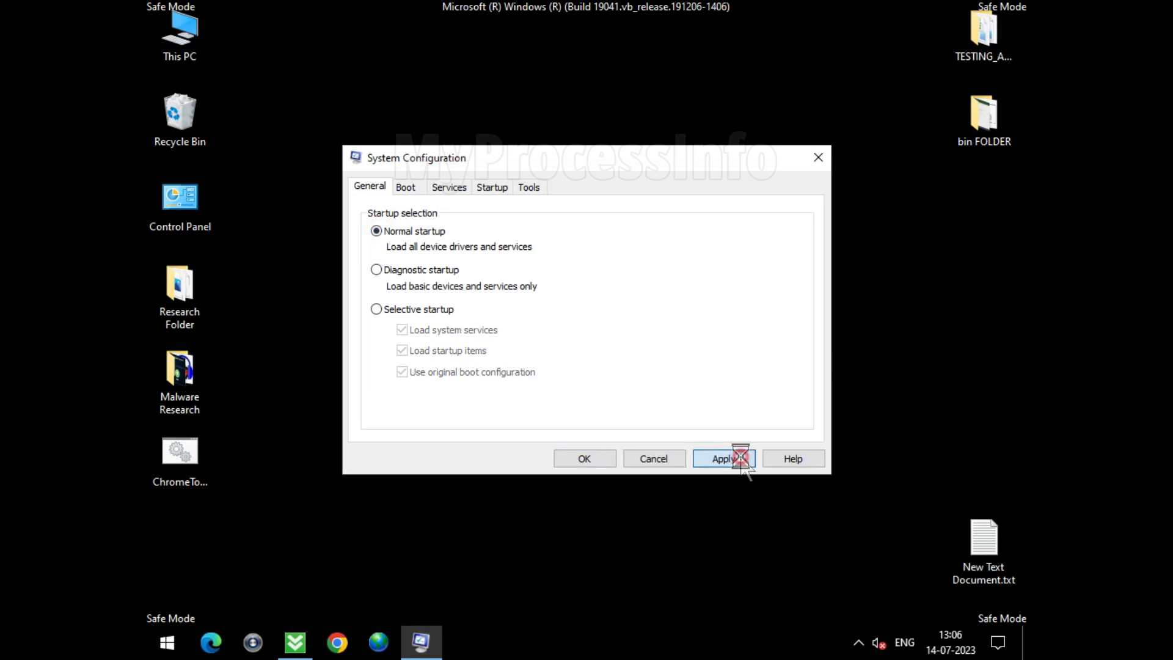
left_click(584, 458)
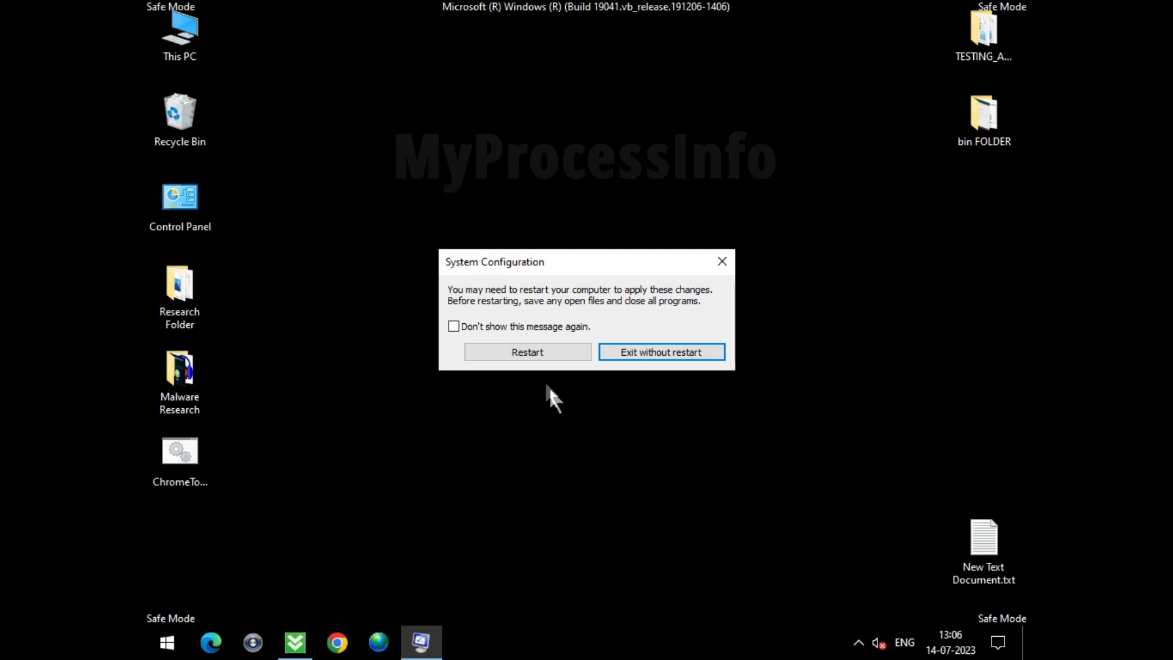
left_click(529, 354)
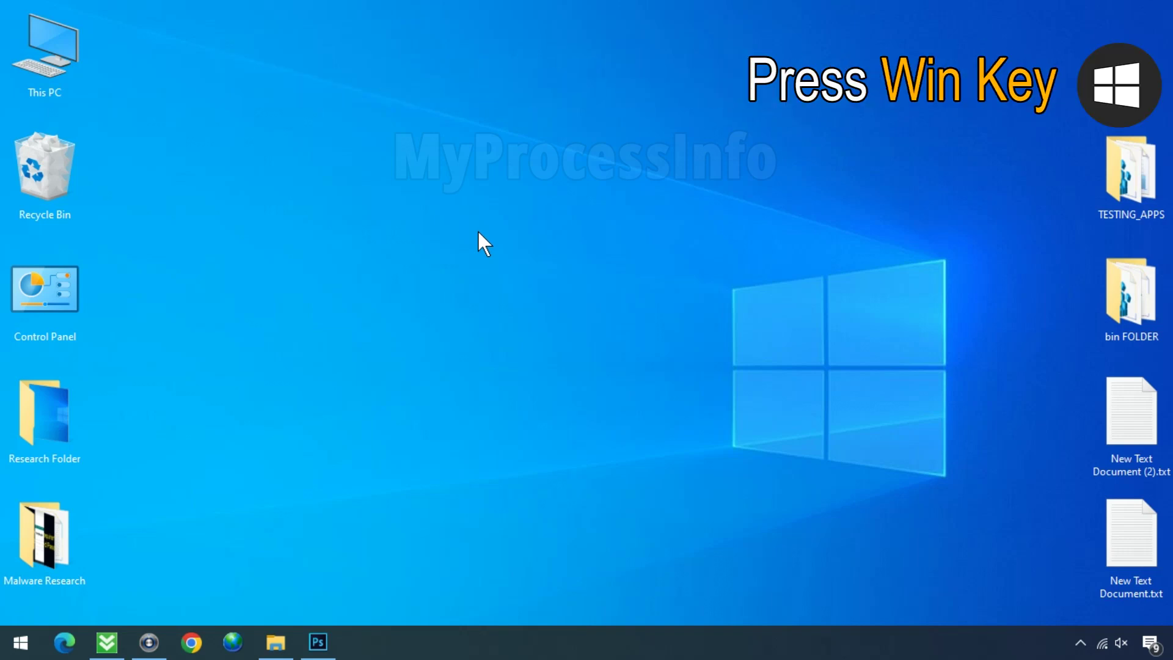
Search for cmd and run Command Prompt as administrator
key("super")
type("cmd")
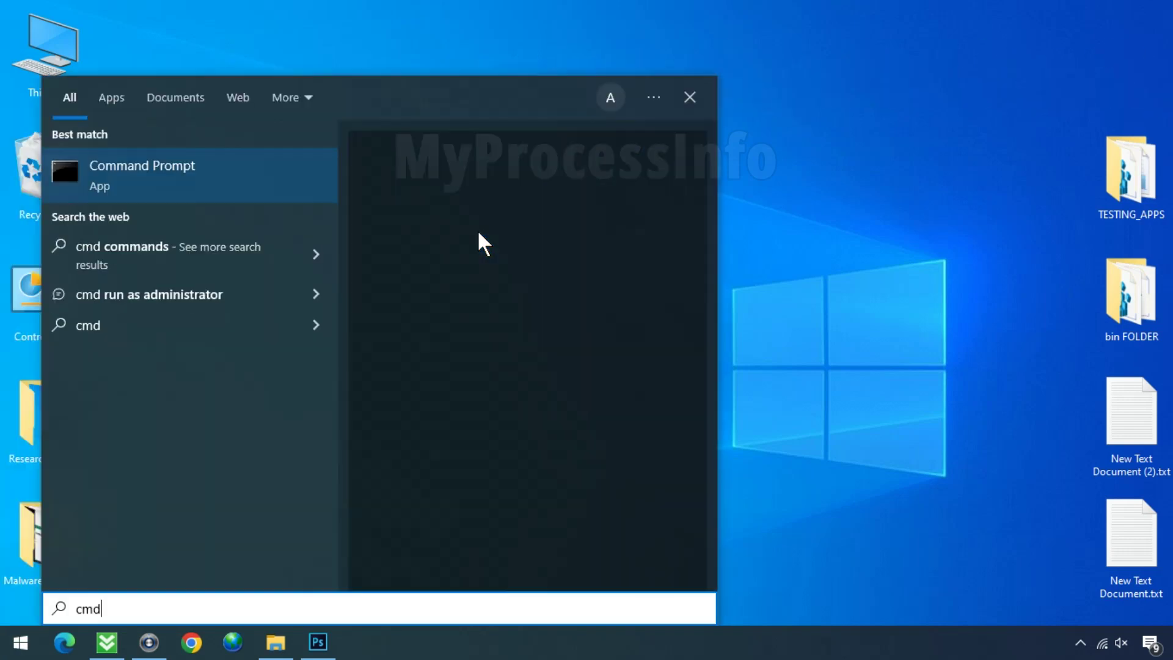
left_click(523, 338)
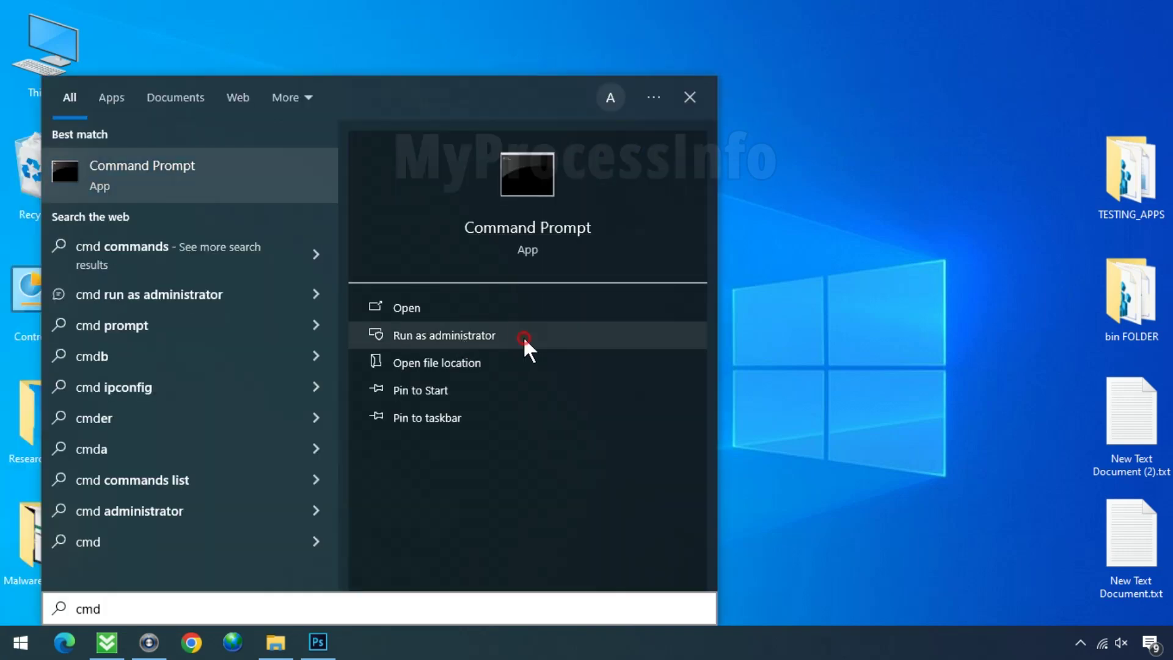
left_click(687, 99)
left_click(527, 438)
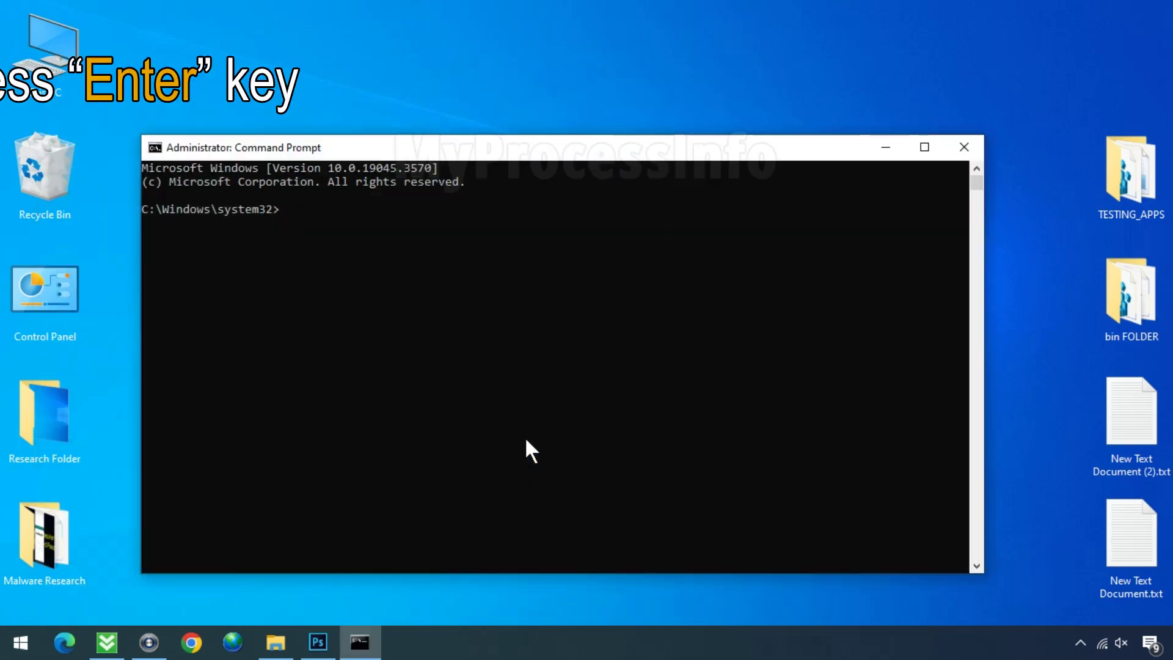
Flush the DNS resolver cache with ipconfig /flushdns and exit the Command Prompt
type("ipco")
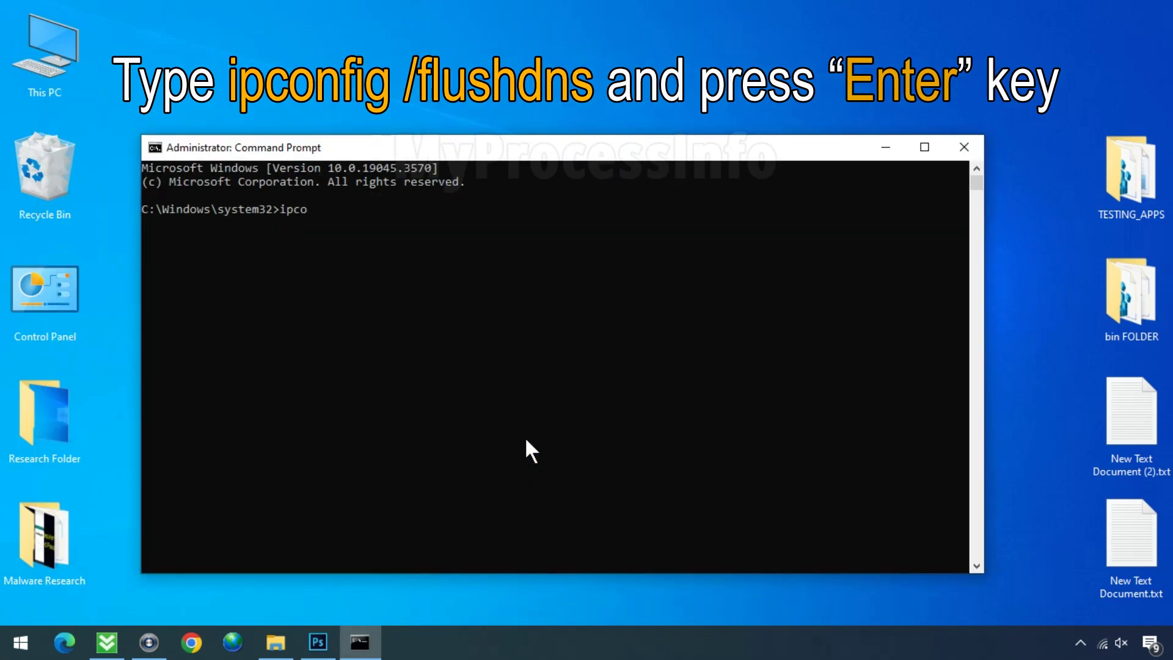
type("nfig /flushdns")
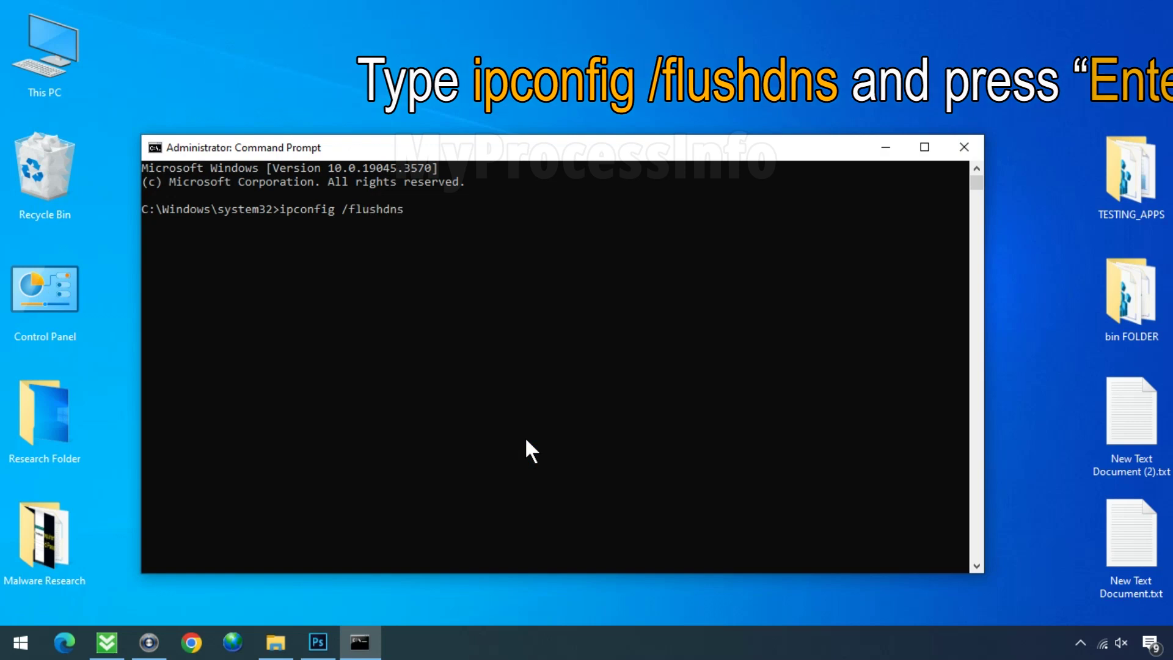
key("Return")
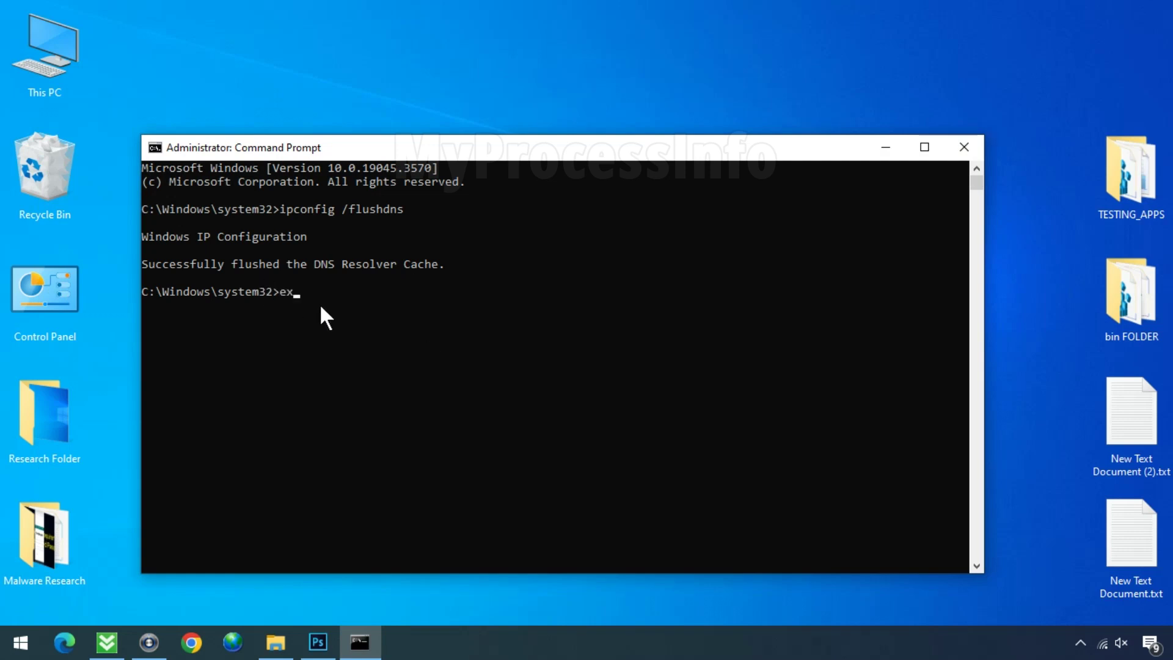
key("Return")
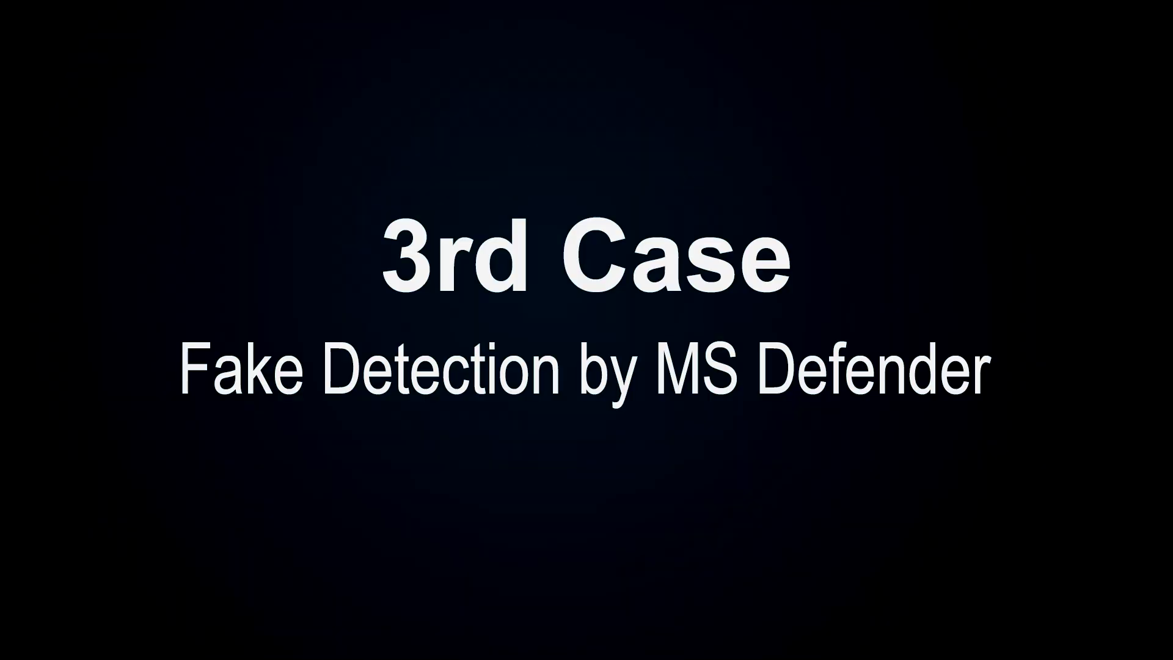